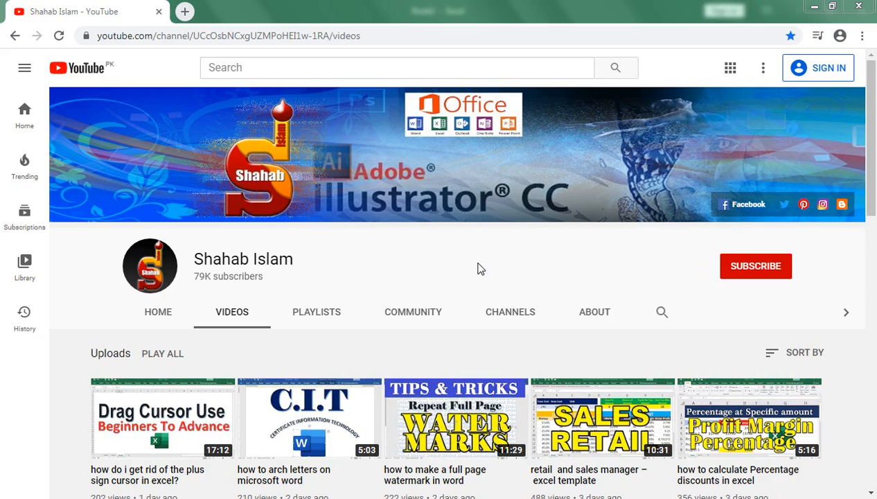
Review the order list on Sheet1 and each item's cost and price in the table on Sheet2
mouse_move(246, 445)
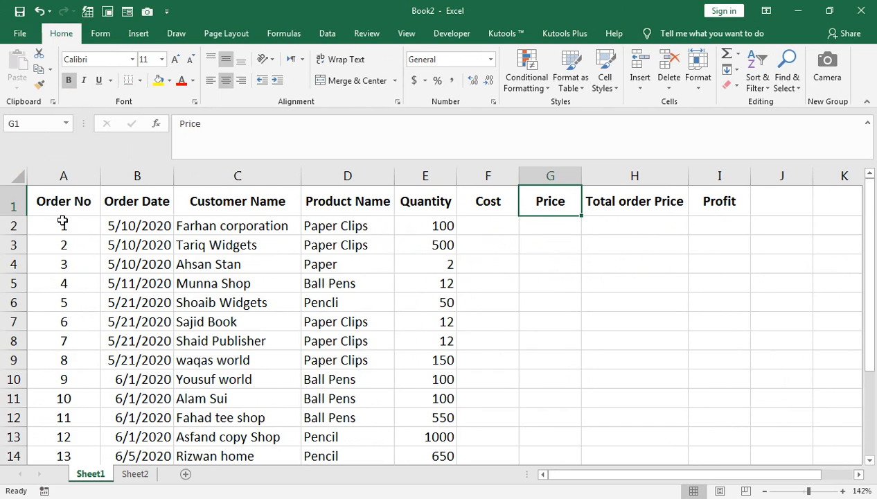
click(63, 222)
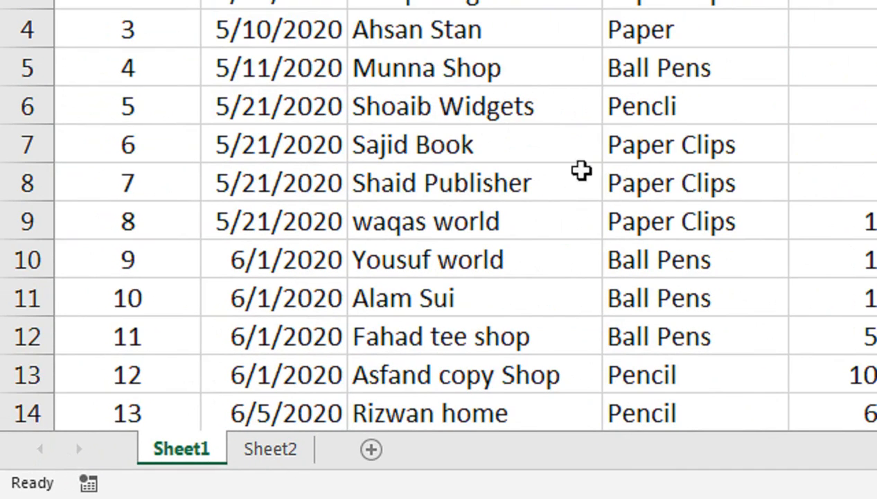
click(272, 454)
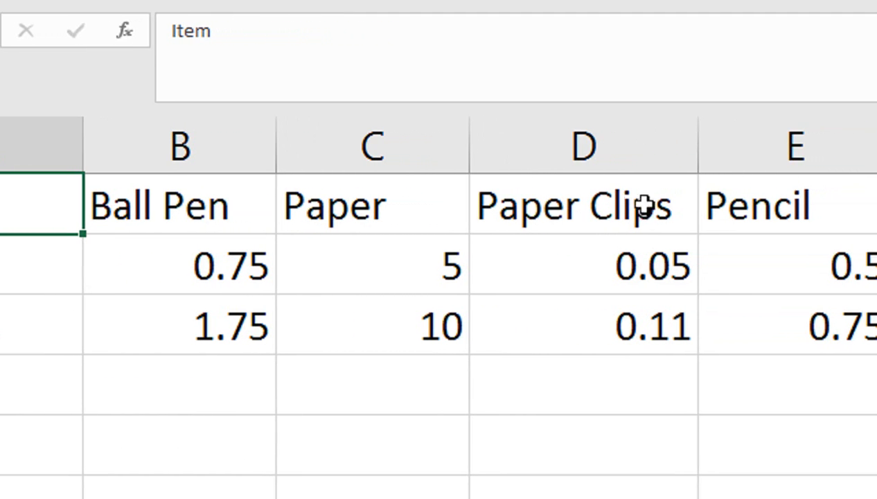
click(250, 266)
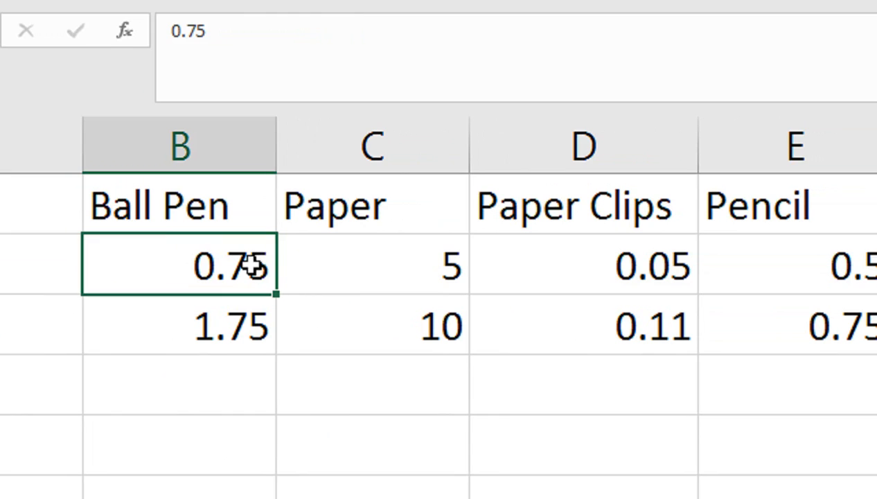
click(390, 260)
click(491, 261)
click(735, 280)
click(111, 331)
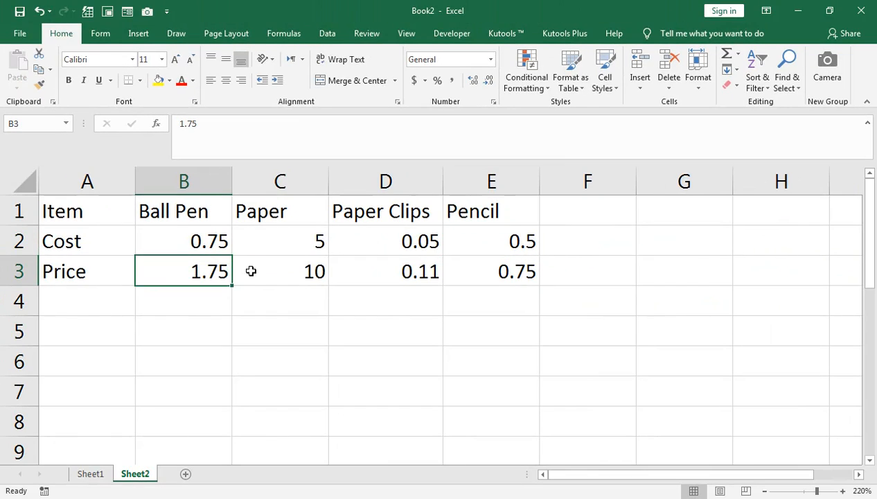
click(230, 324)
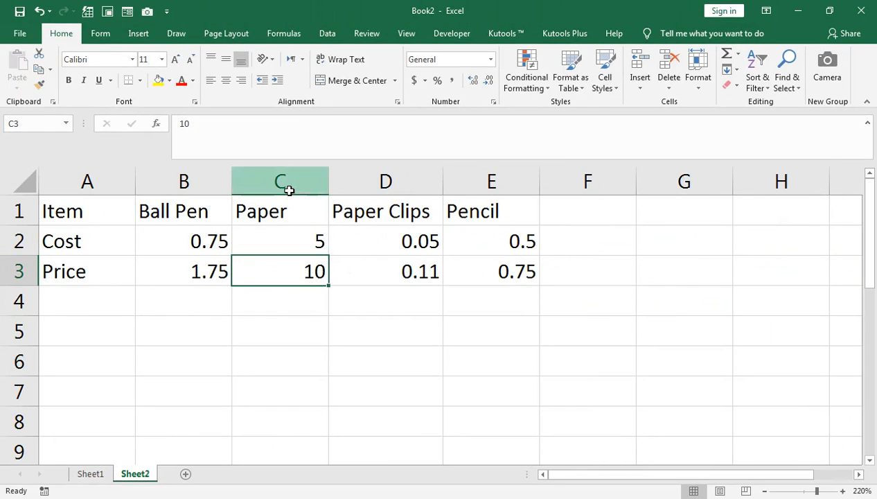
Start an HLOOKUP formula in Cost cell F2 on Sheet1, using product name D2 as the lookup value
click(90, 474)
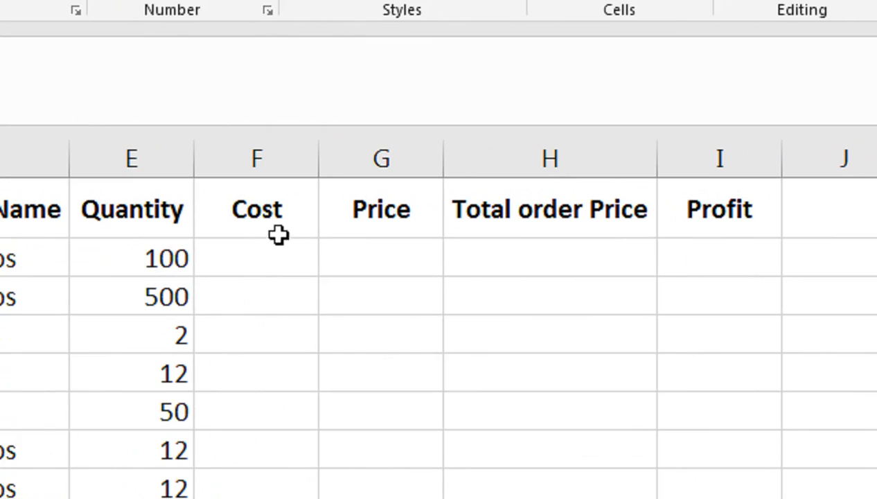
click(290, 255)
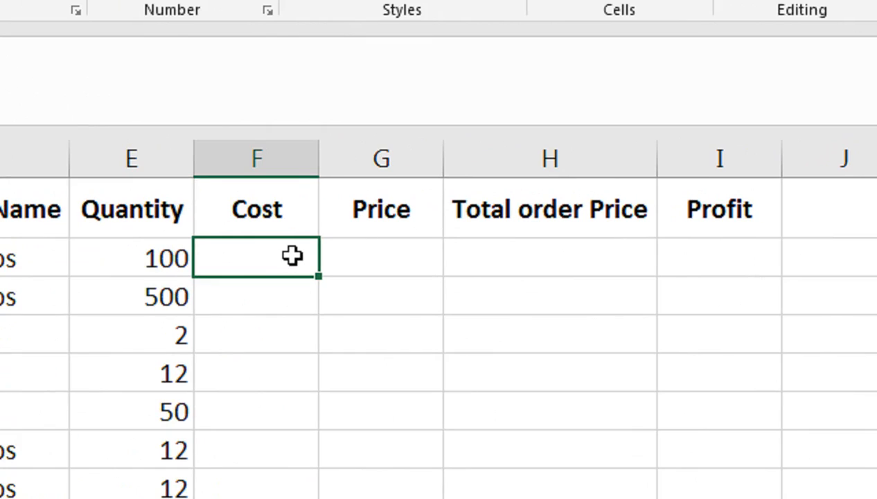
text(=hl)
key(Tab)
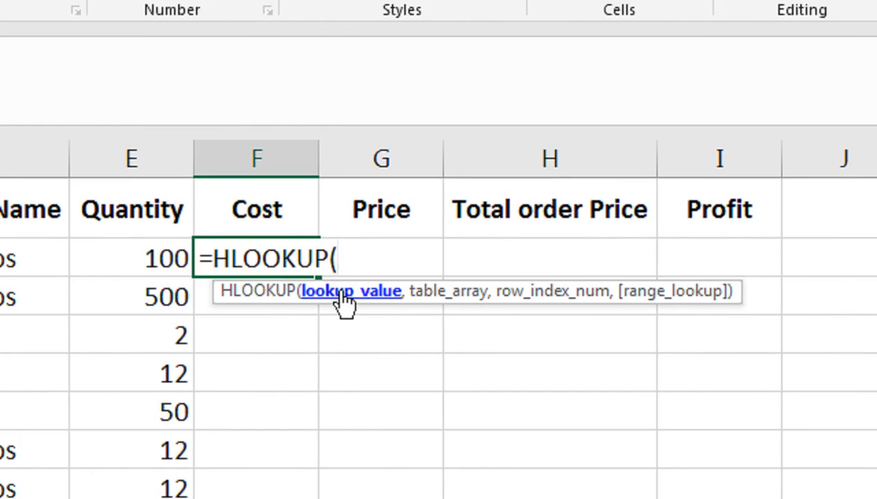
click(156, 260)
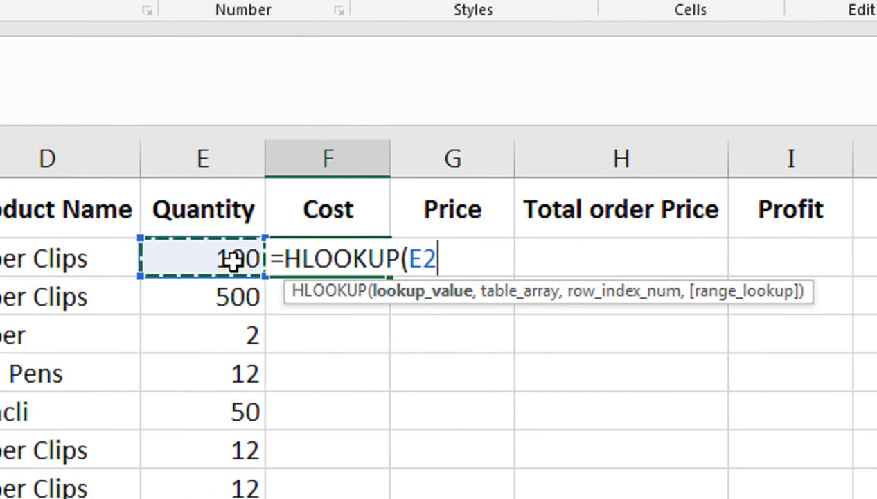
click(104, 259)
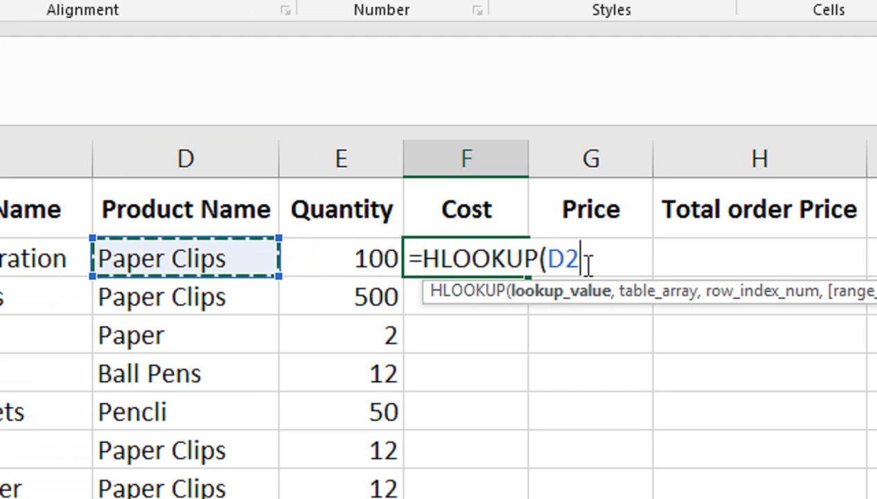
text(,)
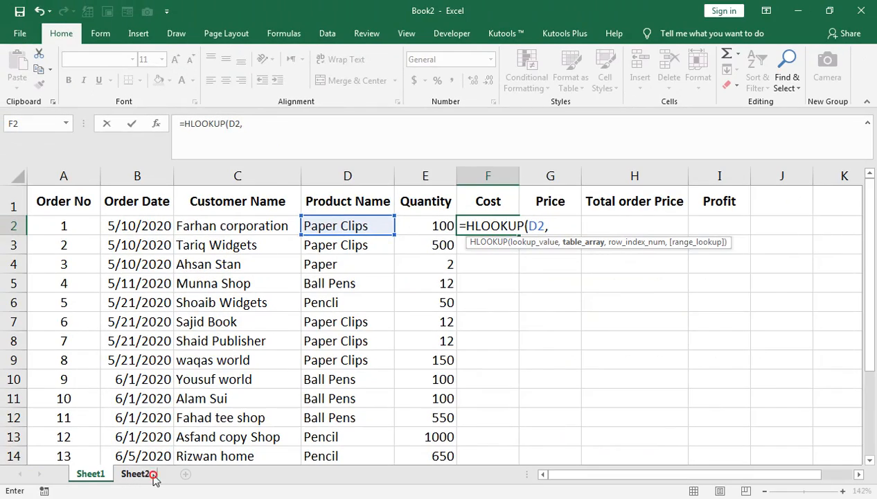
Set the HLOOKUP table array to the absolute range Sheet2!$A$1:$E$3 and move on to the row index argument
click(142, 474)
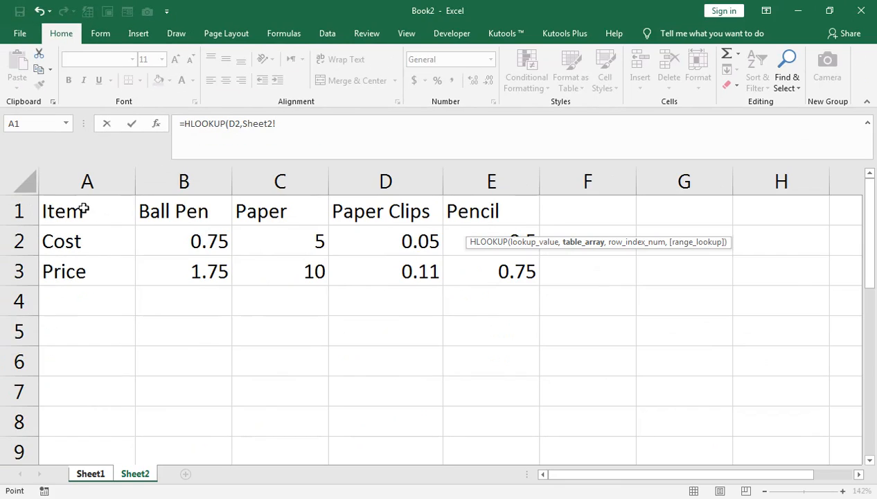
drag(83, 209, 481, 259)
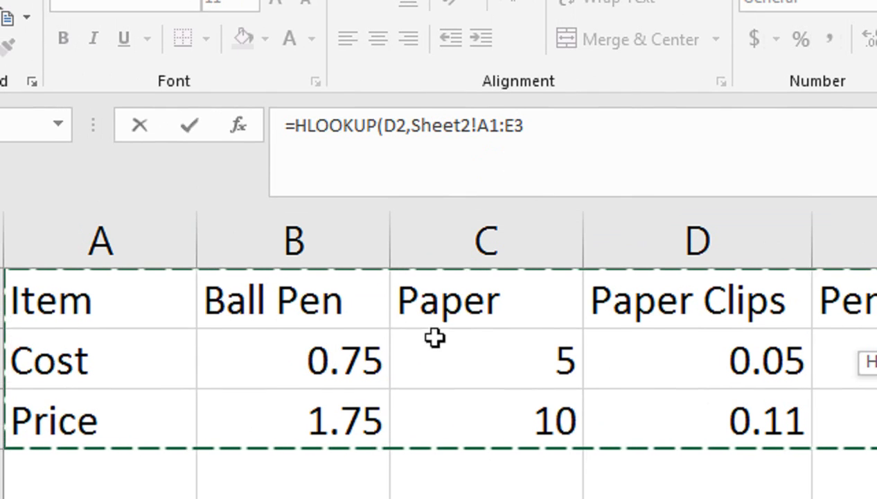
key(F4)
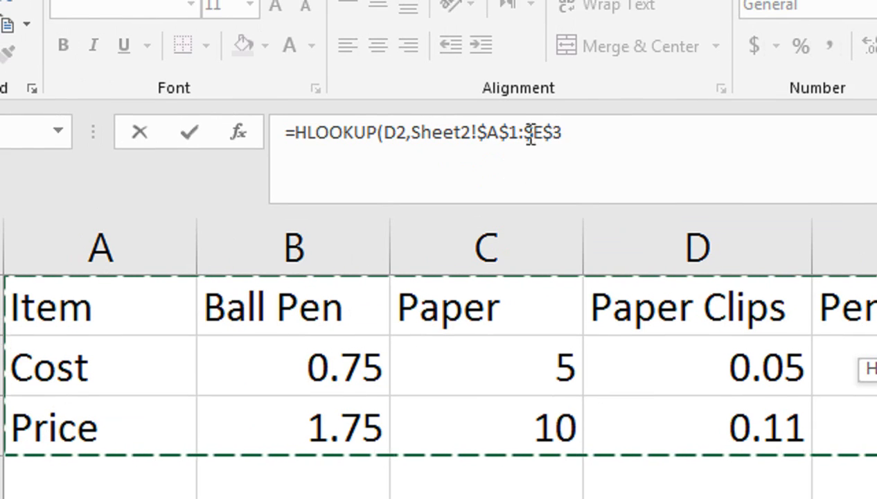
text(,)
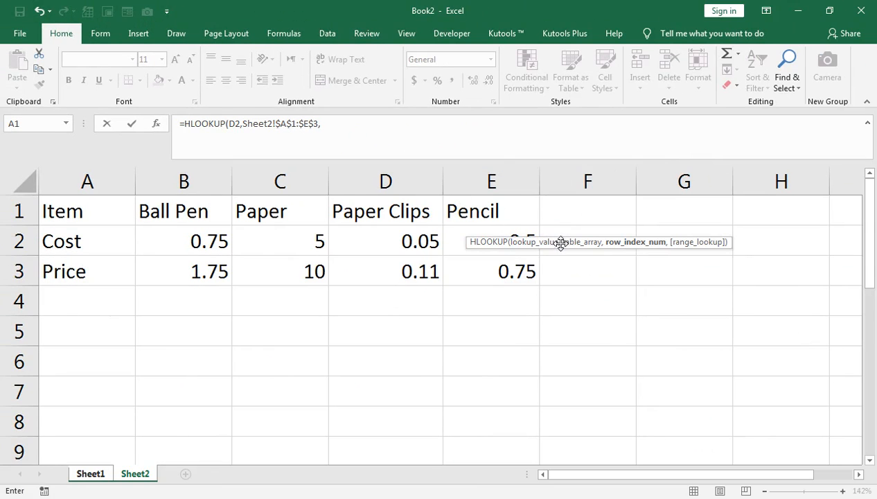
click(563, 242)
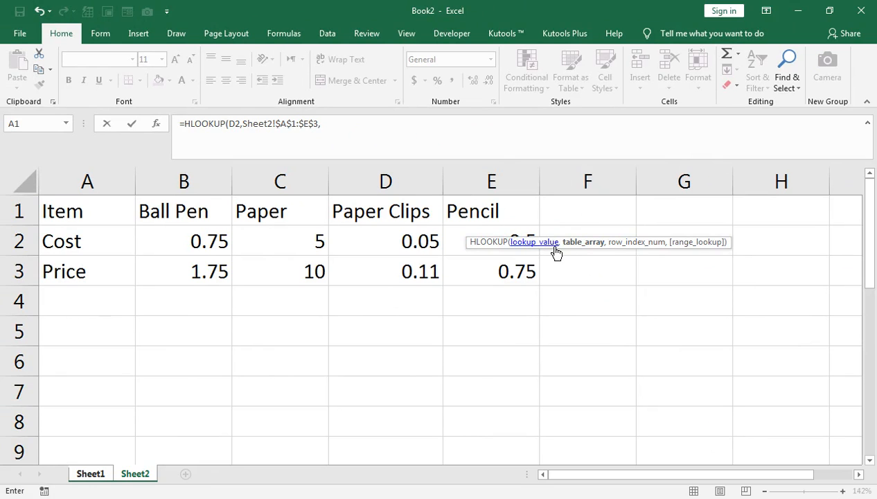
drag(607, 248, 282, 145)
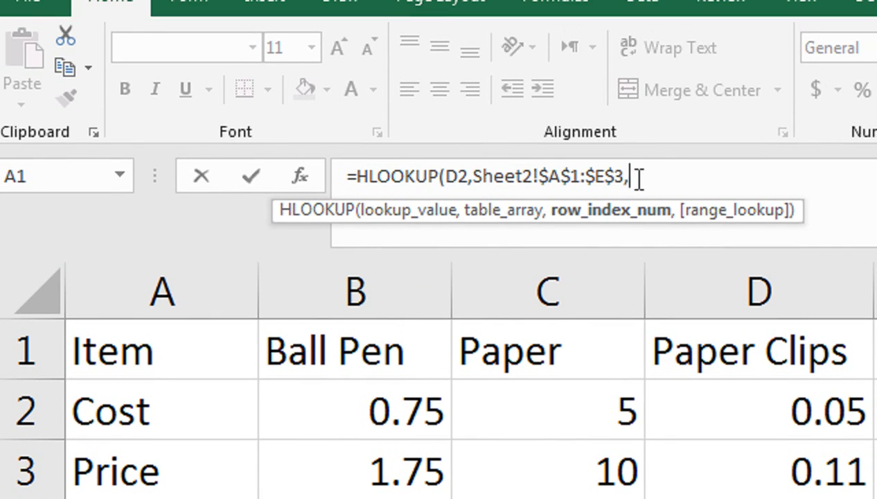
Complete the HLOOKUP formula with row index 2 and FALSE for an exact match
text(,)
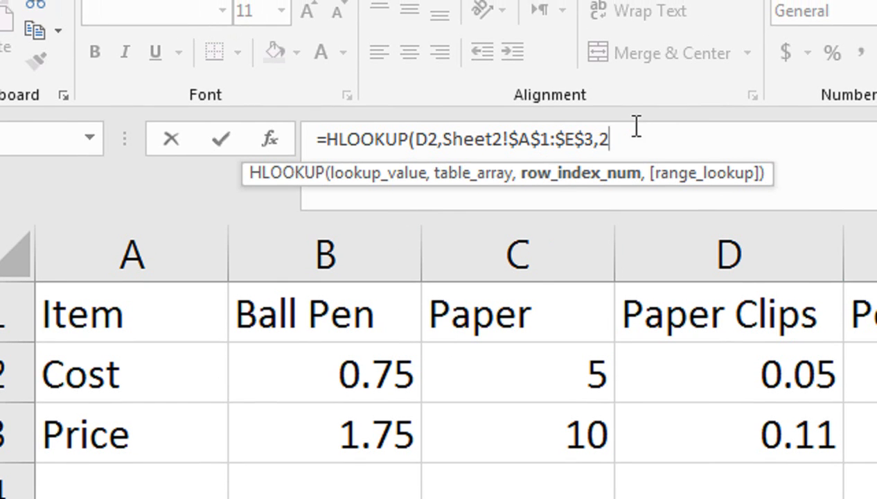
text(,)
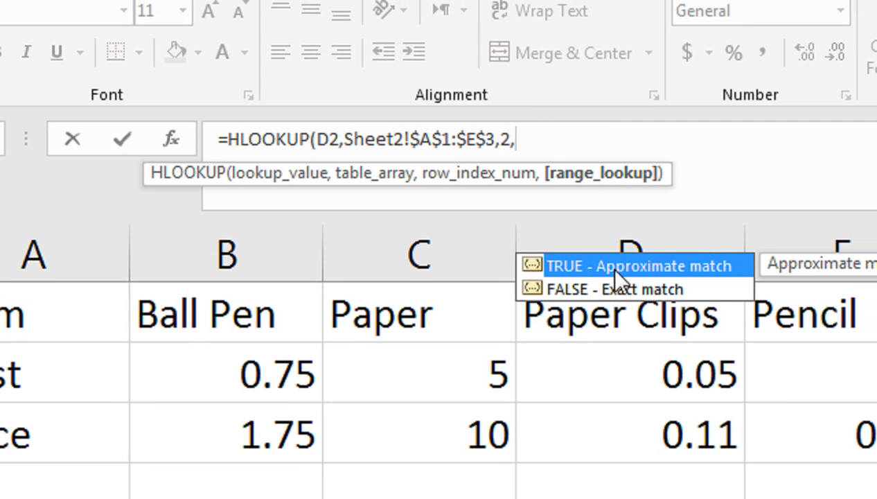
click(601, 286)
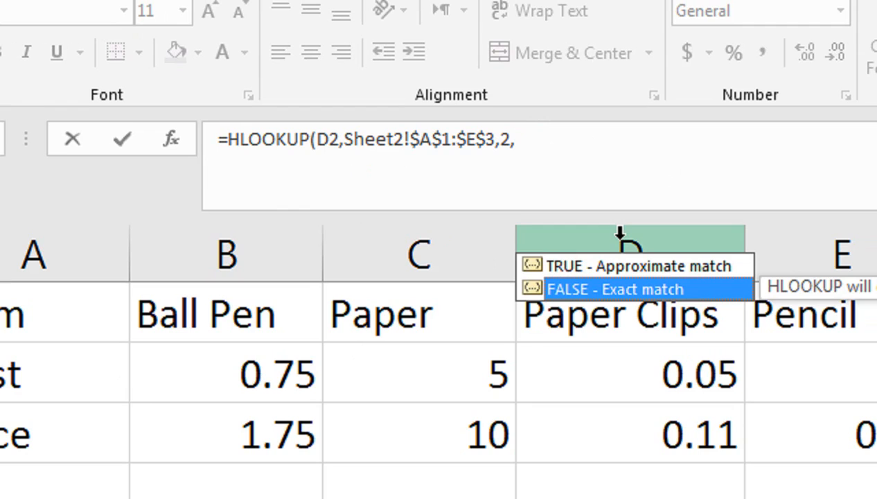
key(Tab)
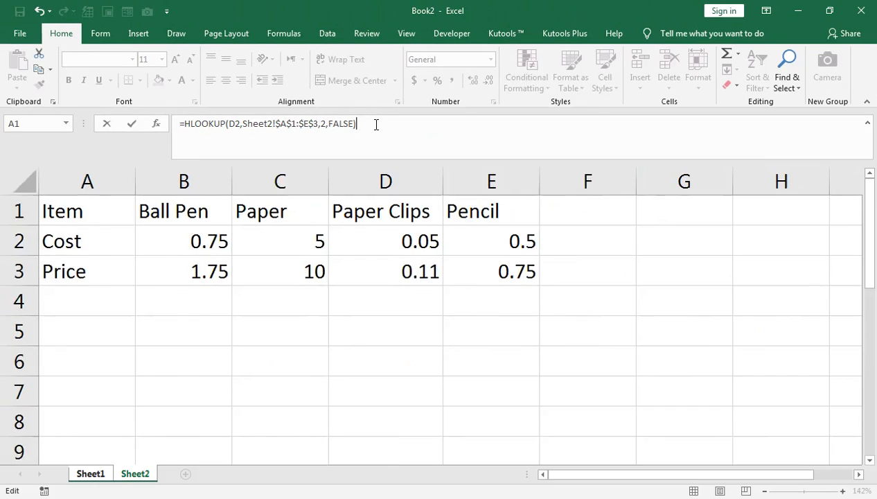
key(Return)
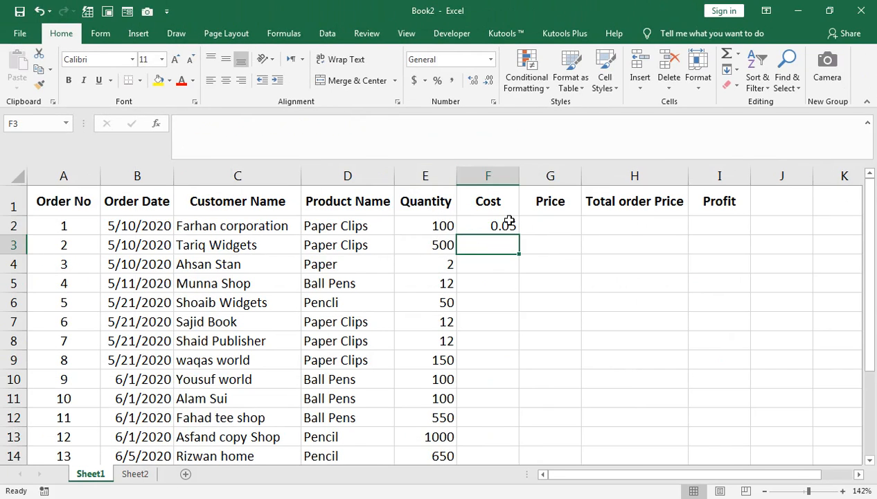
Check the F2 cost against the Sheet2 table and fill its formula down the Cost column on Sheet1
click(492, 226)
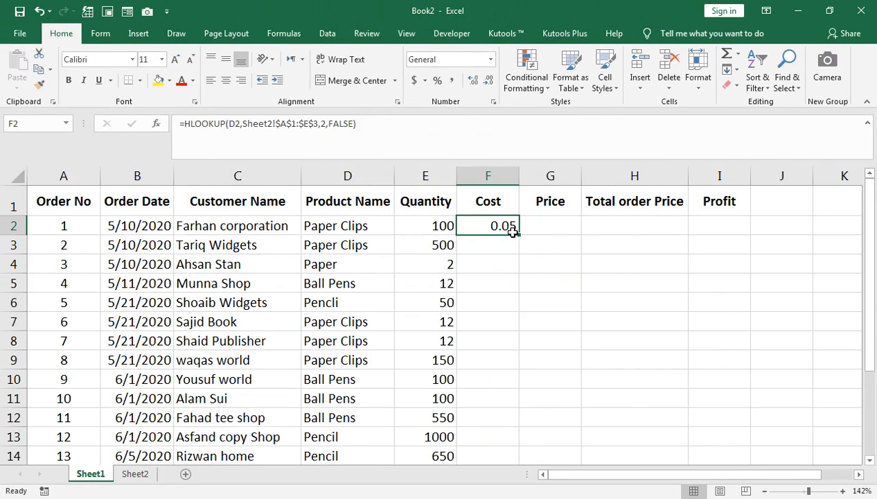
click(135, 474)
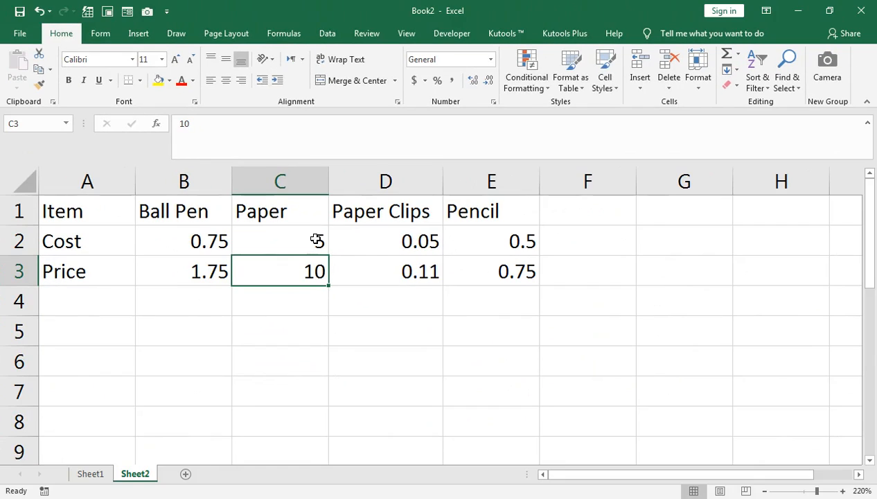
click(92, 473)
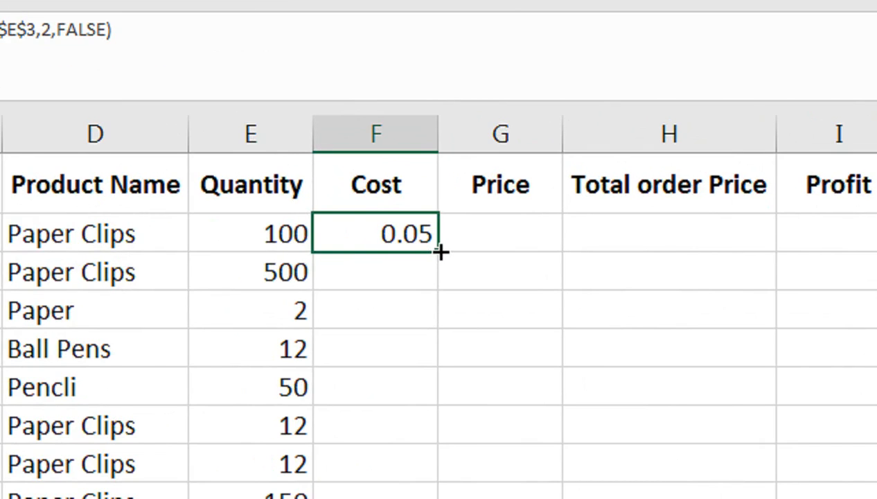
drag(441, 252, 440, 285)
click(444, 287)
click(420, 246)
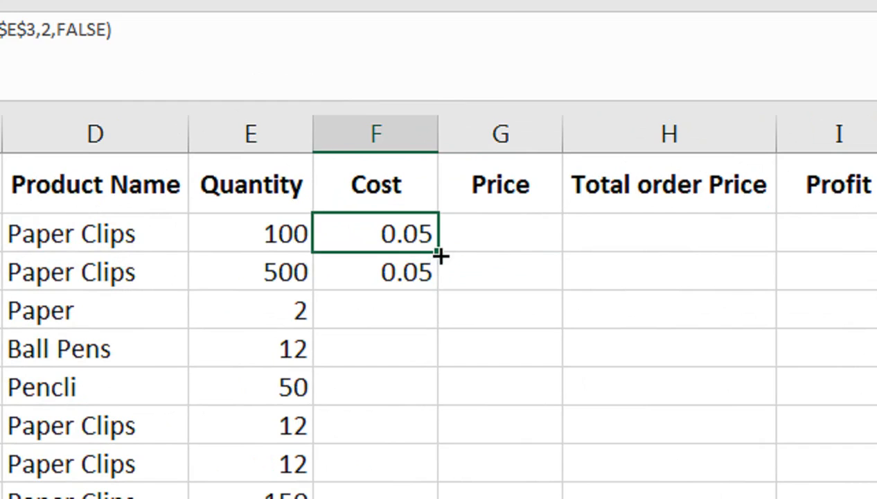
drag(440, 255, 432, 271)
double_click(440, 287)
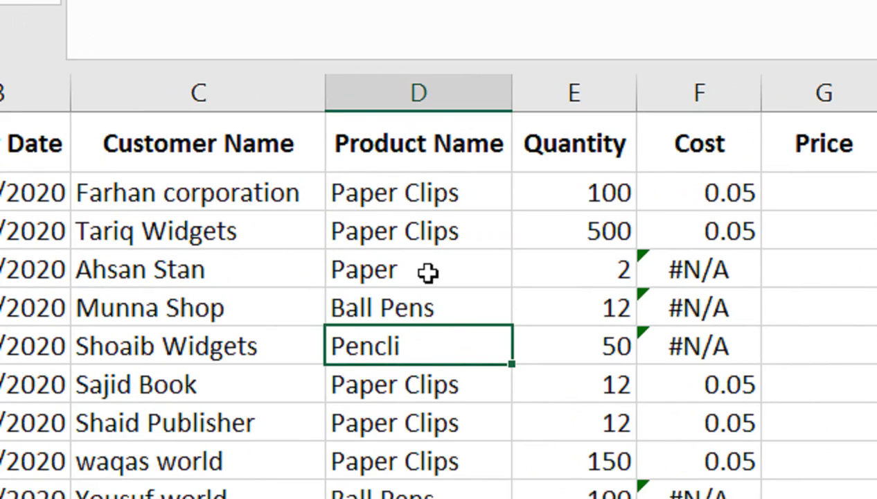
Correct the product names in D4 and D5 to exactly "Paper" and "Ball Pen", matching the Sheet2 headings
double_click(427, 273)
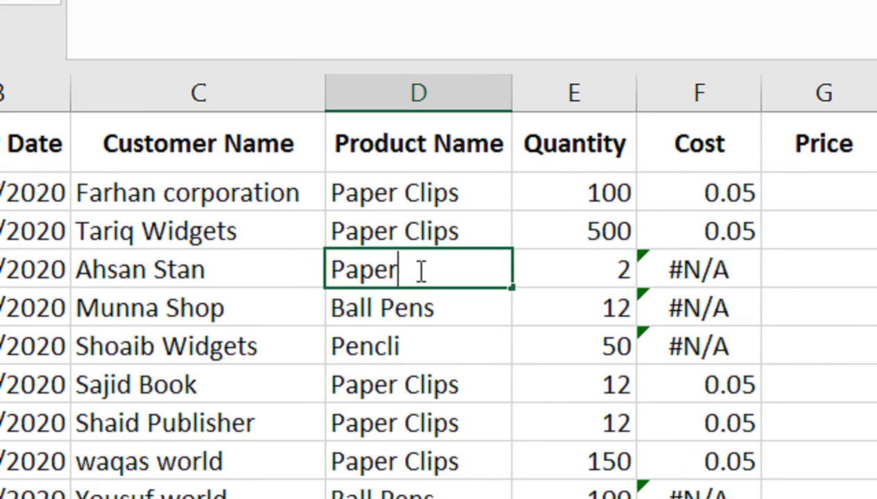
key(Return)
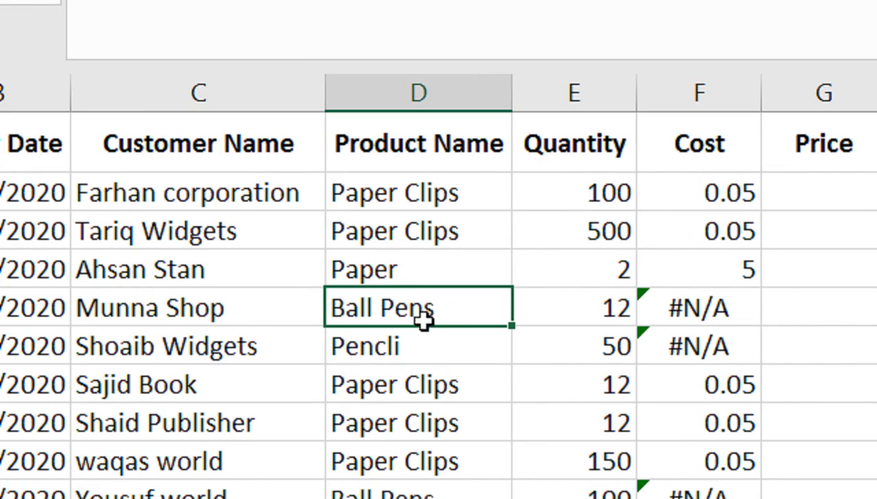
double_click(456, 313)
key(BackSpace)
key(Return)
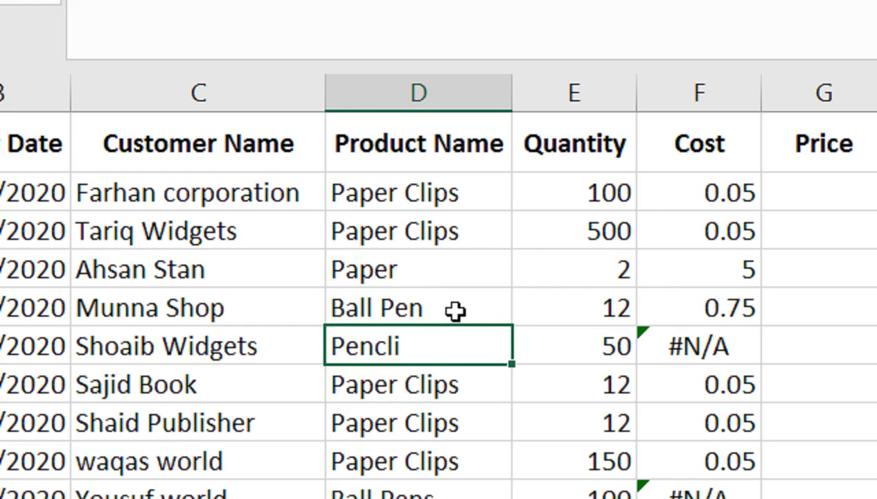
Correct the misspelled product name in D6 to "Pencil"
double_click(438, 352)
key(BackSpace)
key(BackSpace)
text(il)
key(Return)
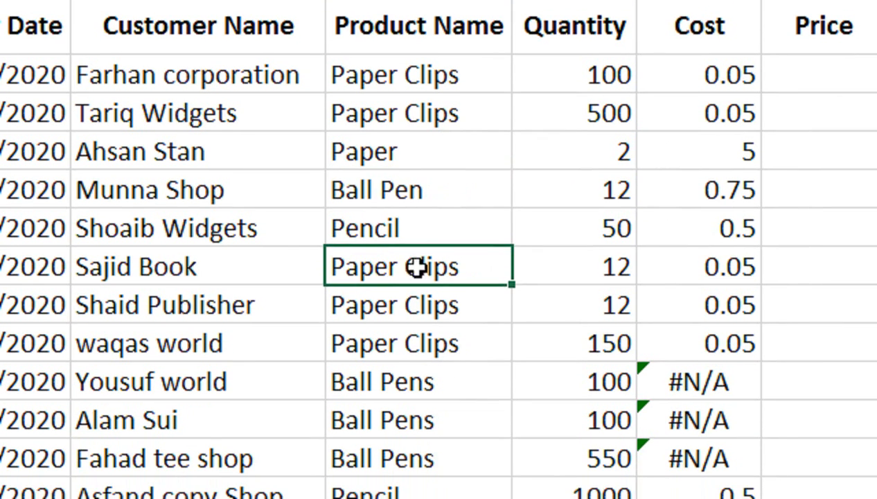
Copy "Ball Pen" from D5 over each of the "Ball Pens" product names in D10, D11 and D12
click(383, 315)
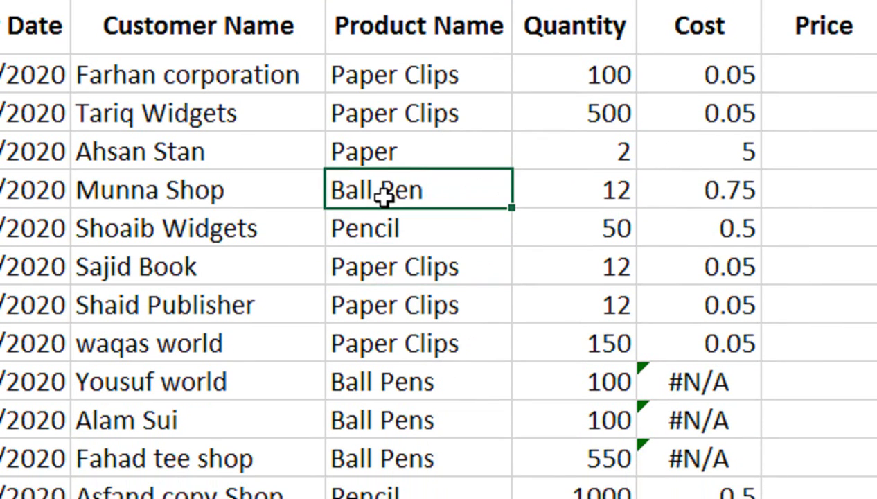
key(ctrl+c)
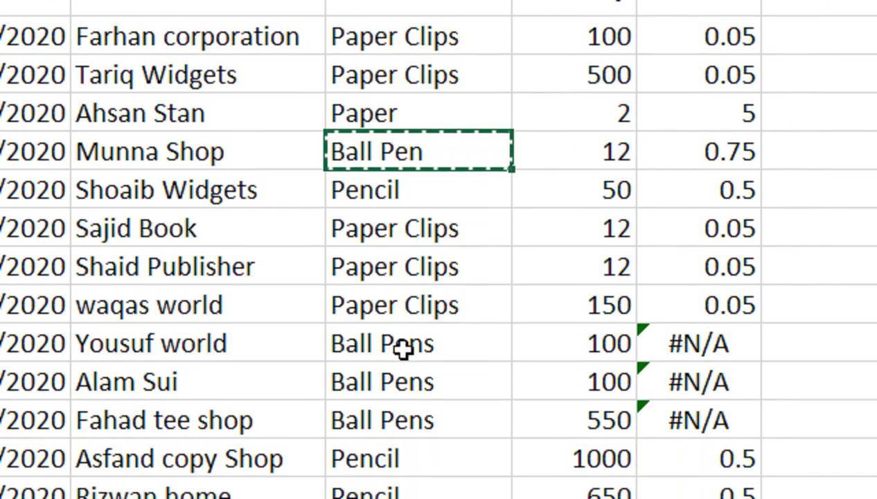
click(406, 382)
key(ctrl+v)
click(402, 377)
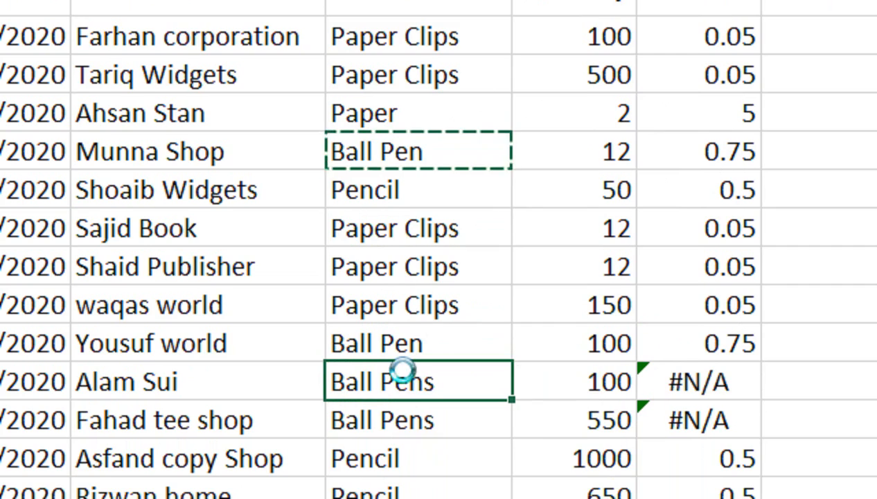
key(ctrl+v)
click(416, 386)
key(ctrl+v)
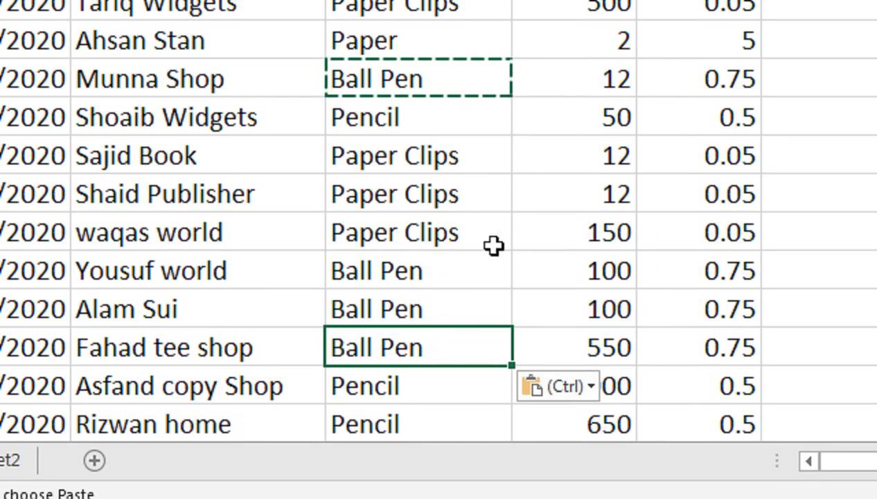
Correct the misspelled product name in the last order row to "Paper Clips"
scroll(451, 250, down, 1)
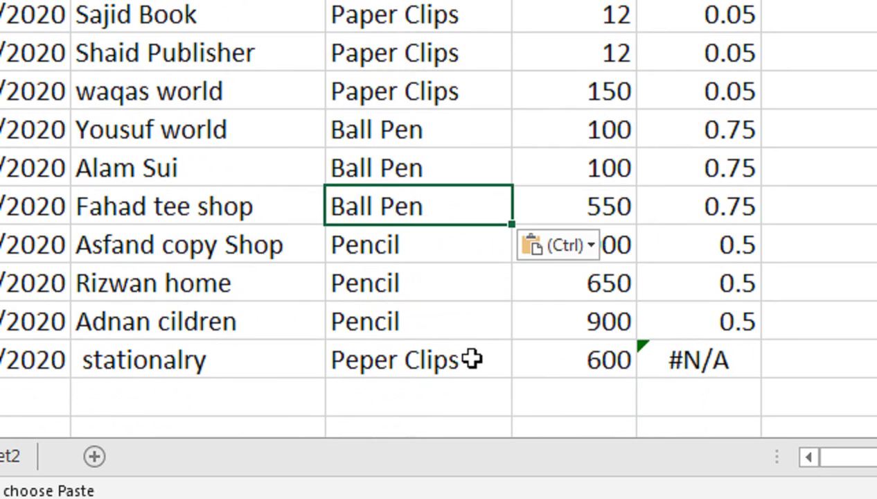
double_click(363, 355)
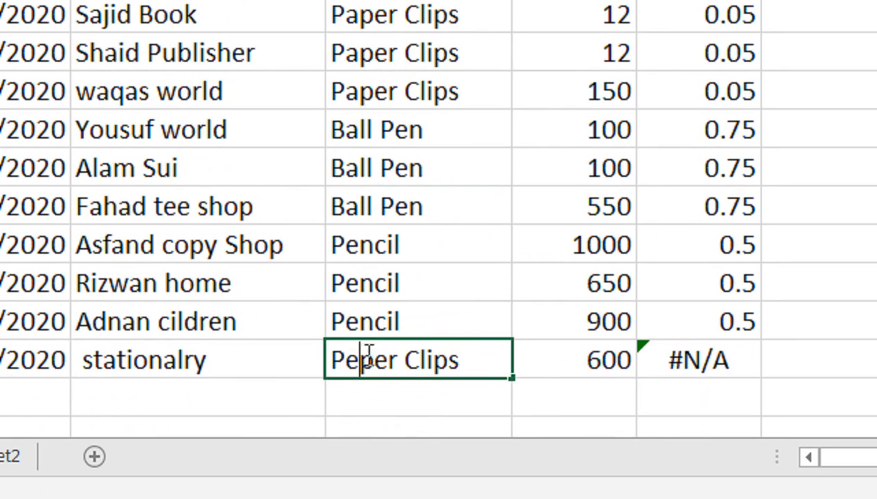
key(BackSpace)
text(a)
key(ctrl+Return)
key(Return)
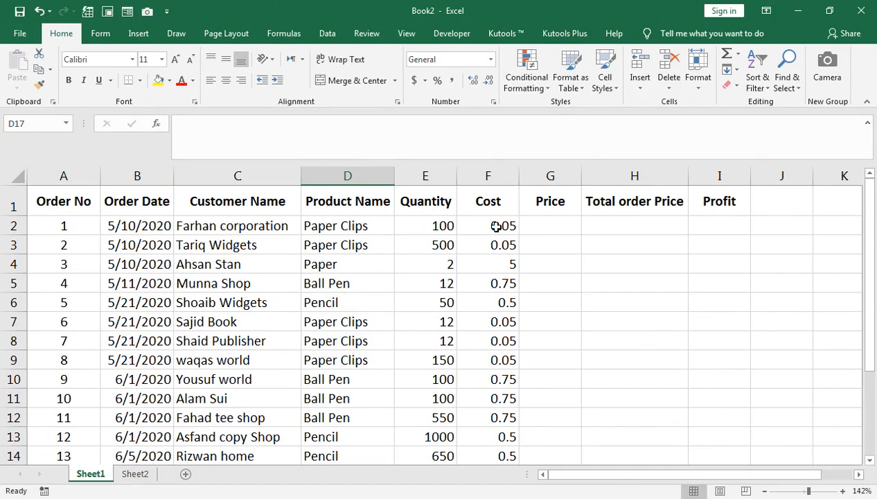
Review the Cost formula in F2, then start an HLOOKUP in G2 with lookup value D2 and a table reference to Sheet2
click(494, 221)
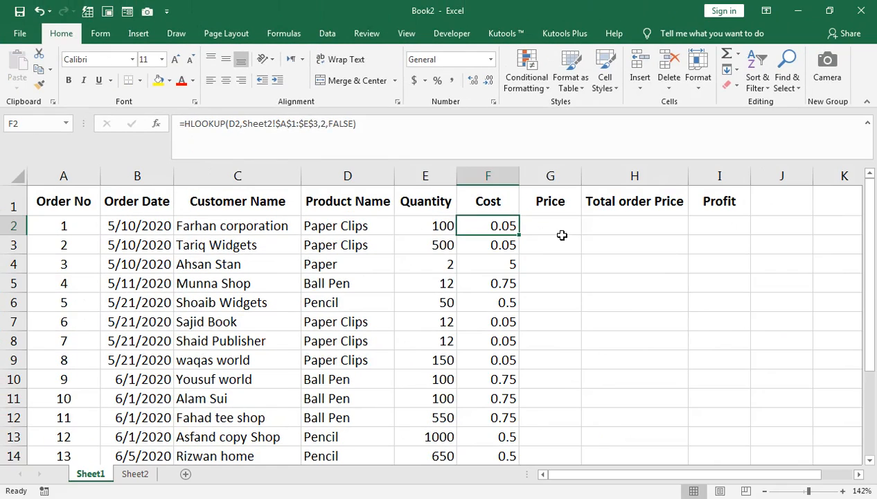
click(555, 228)
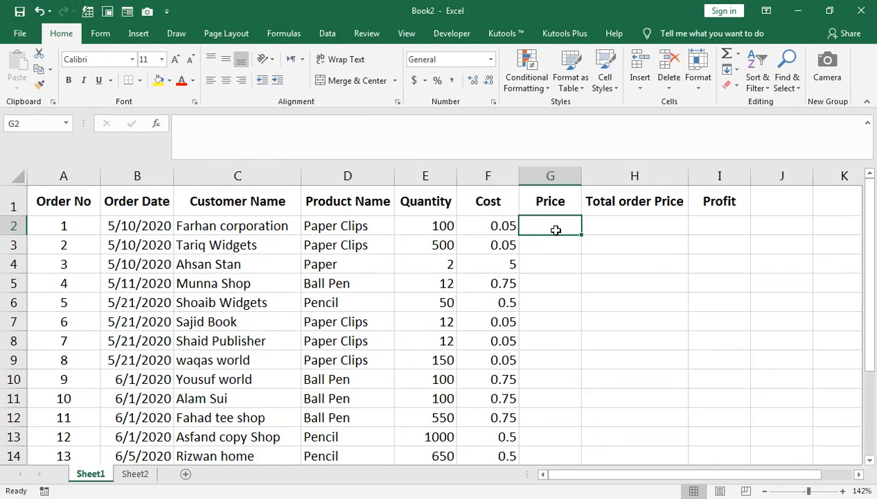
text(=hlo)
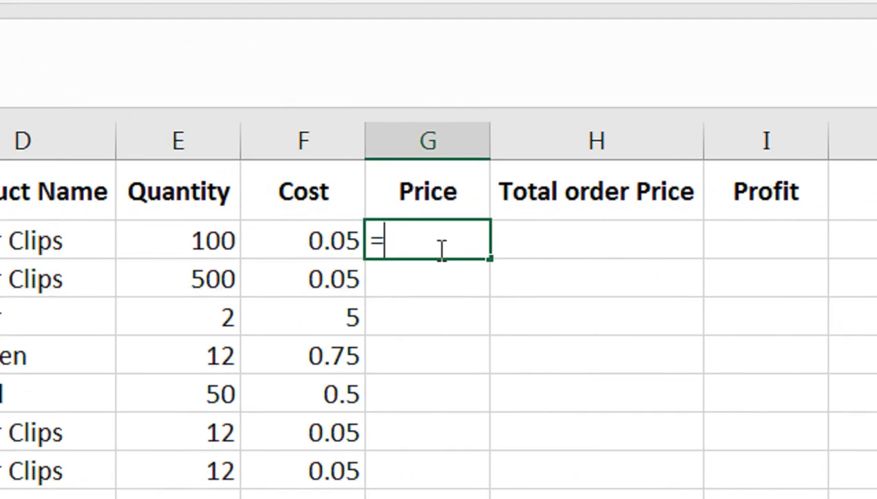
key(Tab)
key(Left)
key(Left)
key(Left)
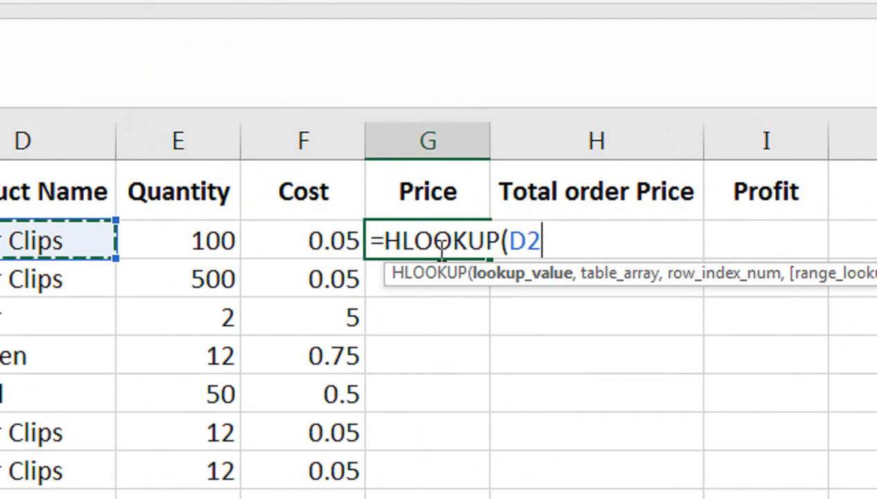
text(,)
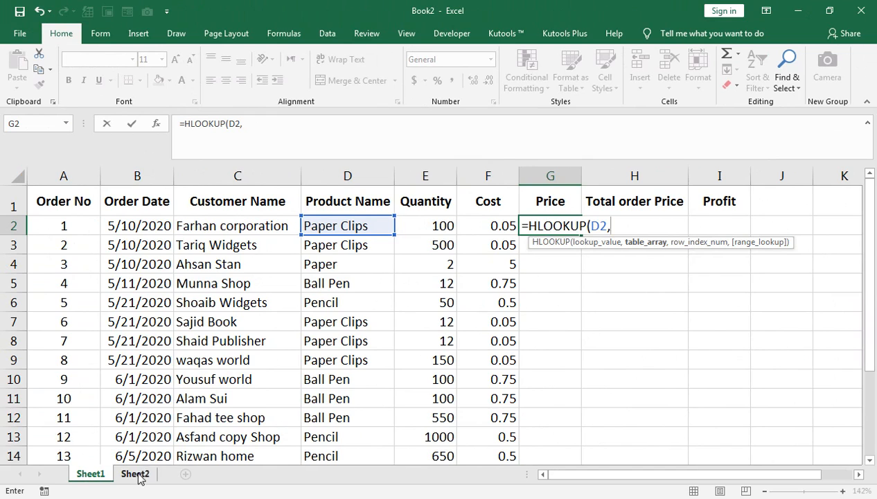
click(97, 491)
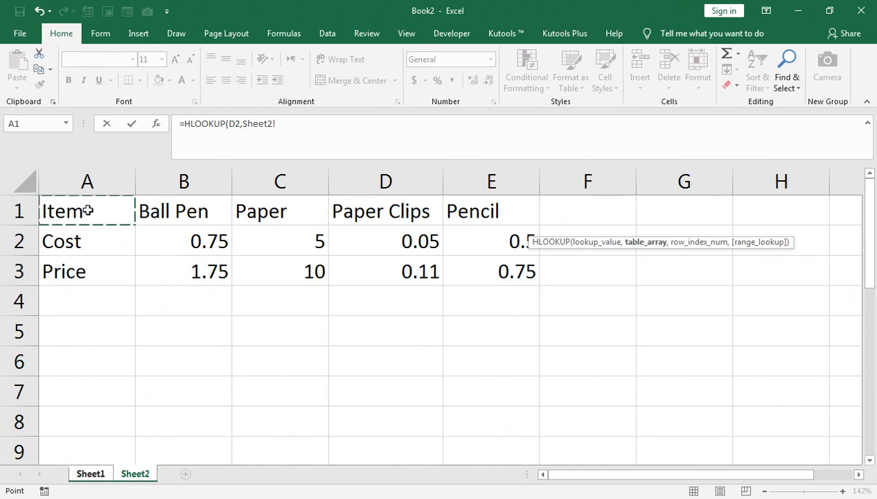
drag(88, 210, 530, 277)
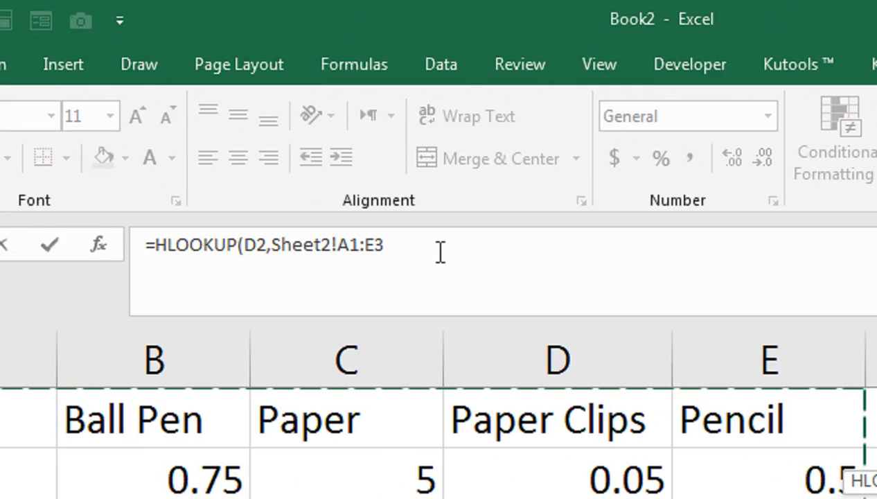
key(F4)
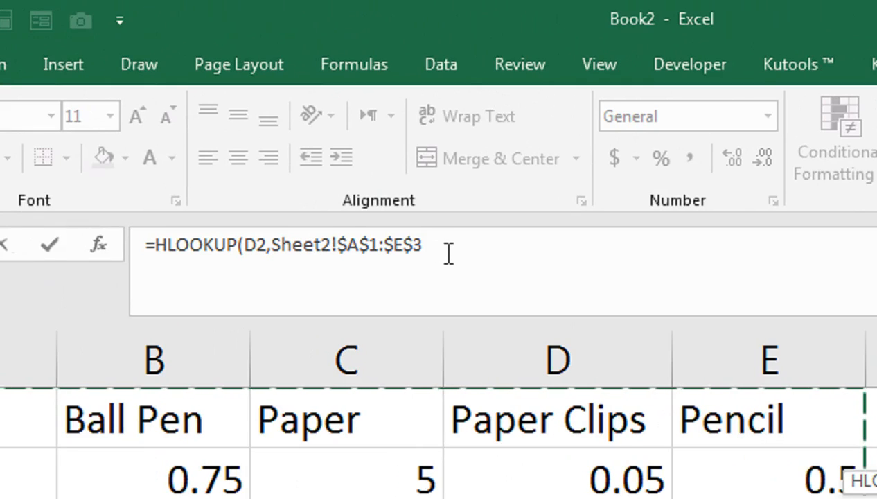
key(F4)
key(F4)
key(F4)
text(3)
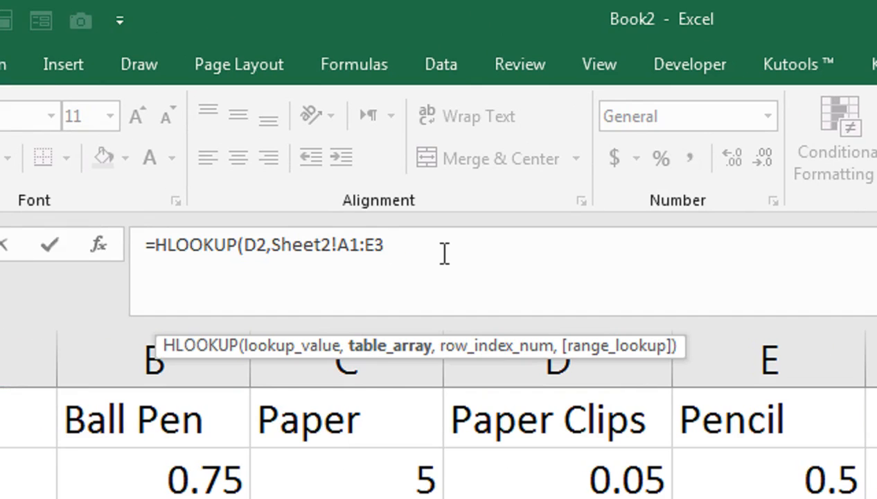
text(,)
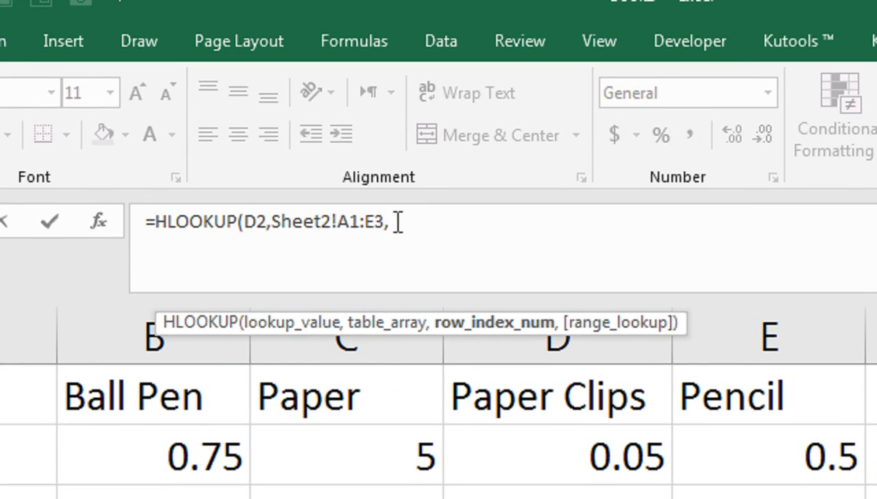
key(BackSpace)
key(BackSpace)
key(BackSpace)
key(BackSpace)
key(BackSpace)
key(BackSpace)
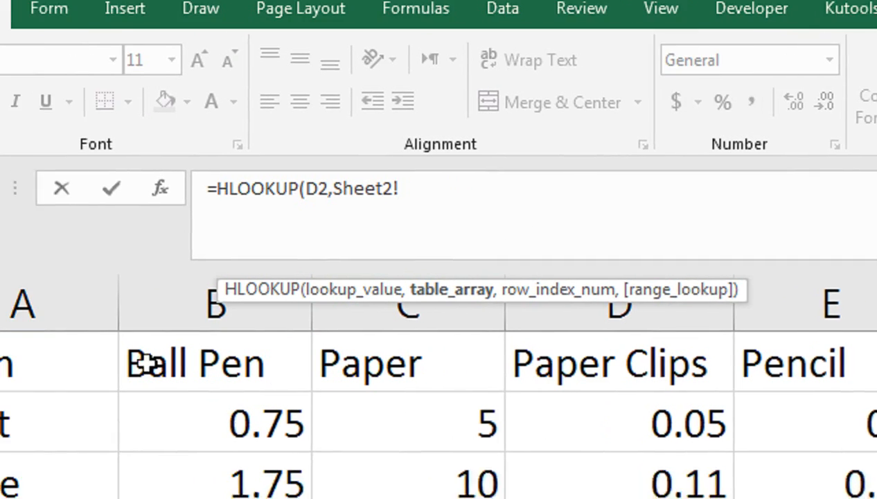
Select the item table A1:E3 on Sheet2 as the table array and make its reference absolute
click(50, 400)
key(shift+Right)
key(shift+Right)
key(shift+Right)
key(shift+Right)
key(shift+Down)
key(shift+Down)
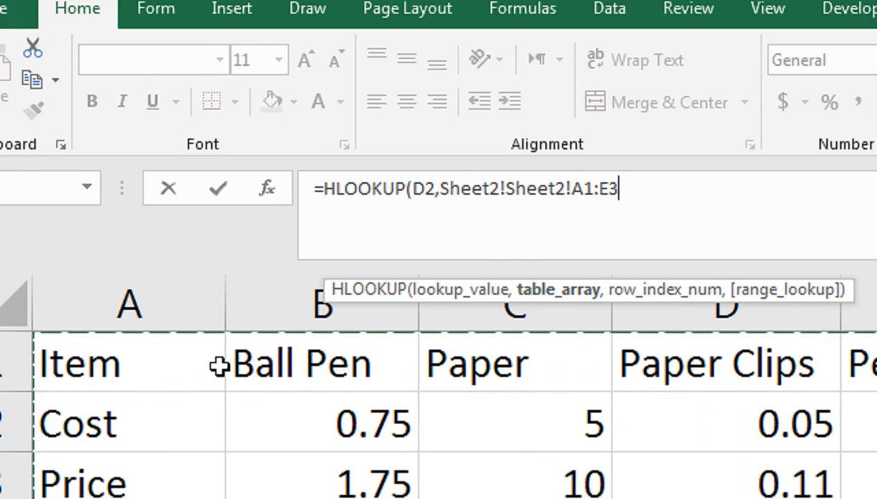
key(F4)
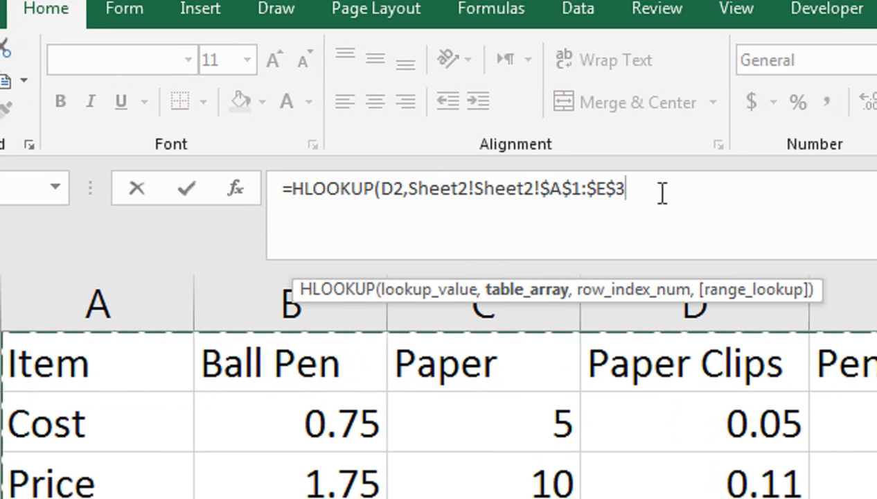
Complete the HLOOKUP with row index 3 and FALSE for an exact match, and enter the formula
text(,3)
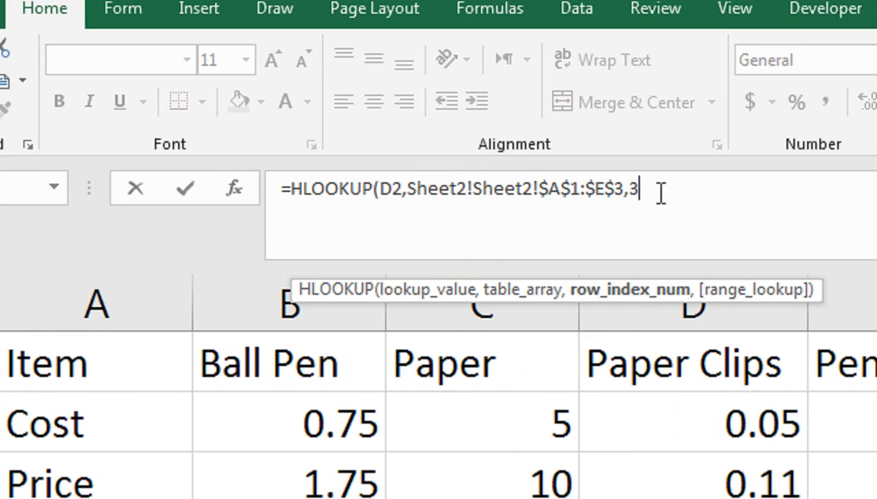
text(,)
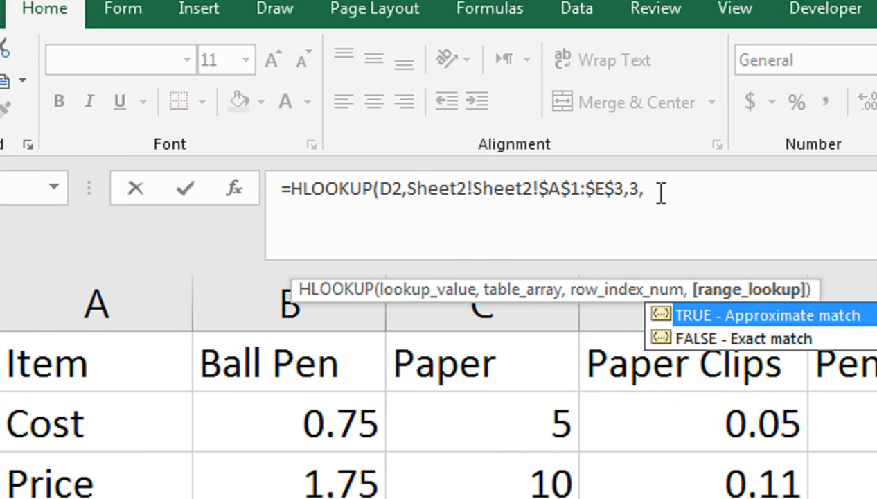
key(Down)
key(Tab)
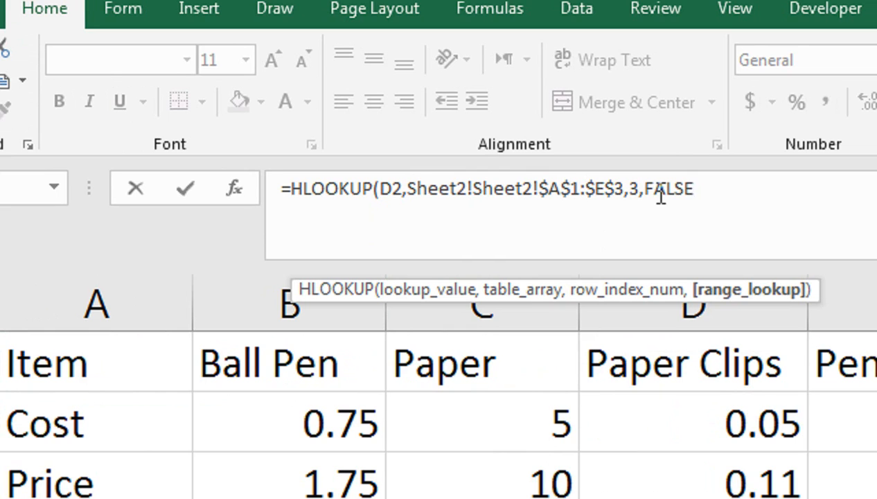
text())
key(Return)
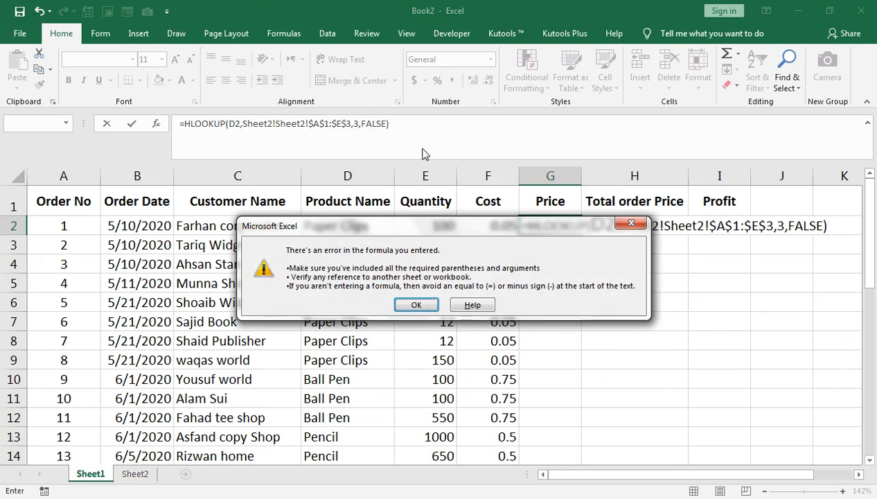
Remove the duplicated Sheet2 prefix so G2 contains =HLOOKUP(D2,Sheet2!$A$1:$E$3,3,FALSE), and enter the formula
click(415, 305)
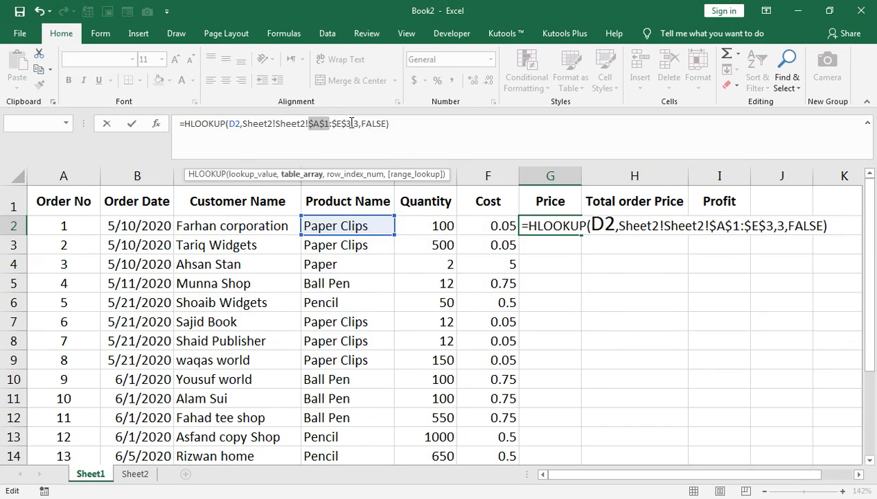
click(310, 123)
key(BackSpace)
key(BackSpace)
key(BackSpace)
key(BackSpace)
key(BackSpace)
key(BackSpace)
key(BackSpace)
key(BackSpace)
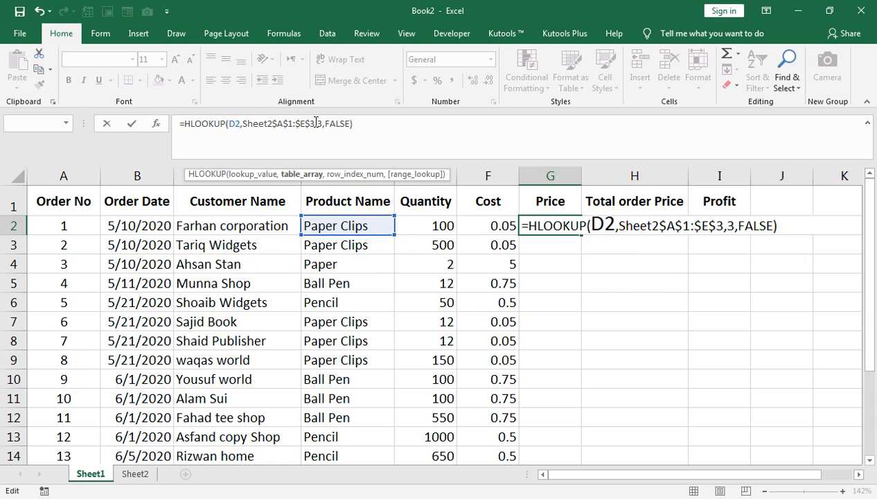
text(!)
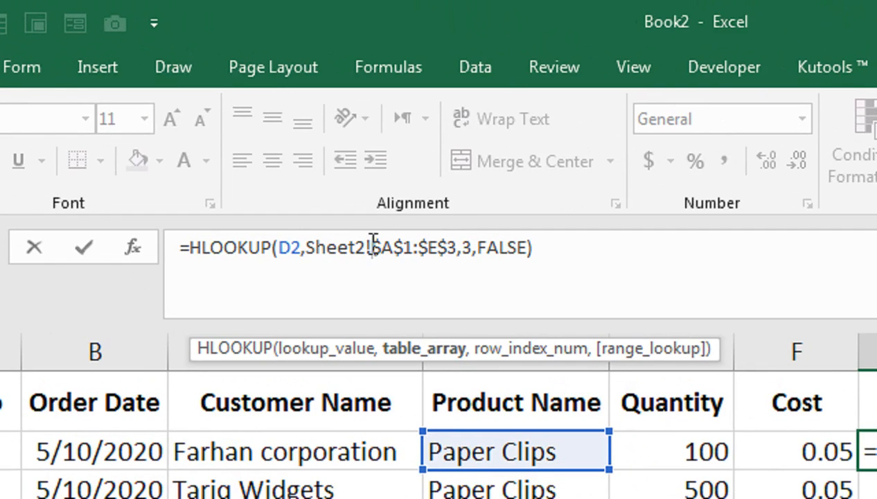
key(Return)
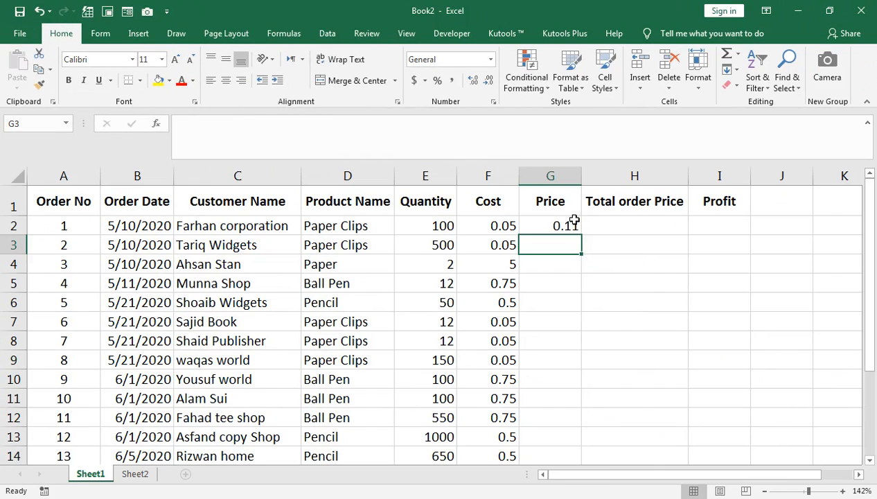
Fill the G2 formula down the Price column and check the prices against the Sheet2 table
click(704, 298)
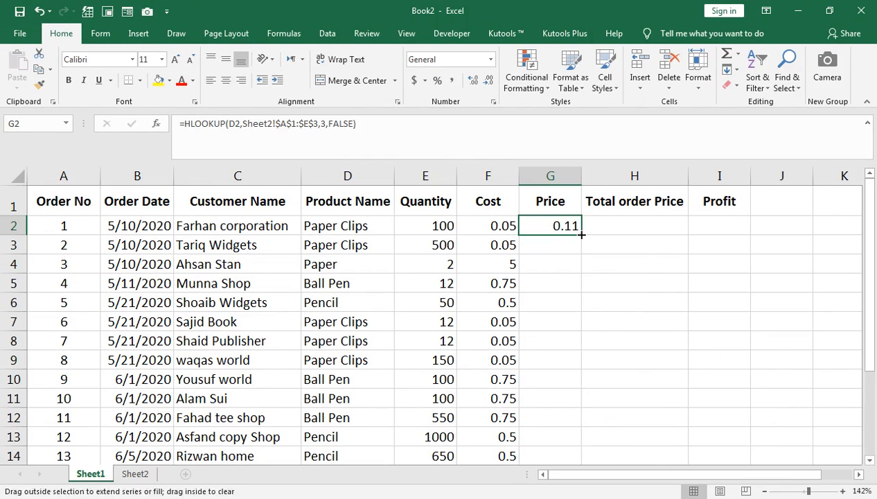
double_click(716, 313)
click(138, 473)
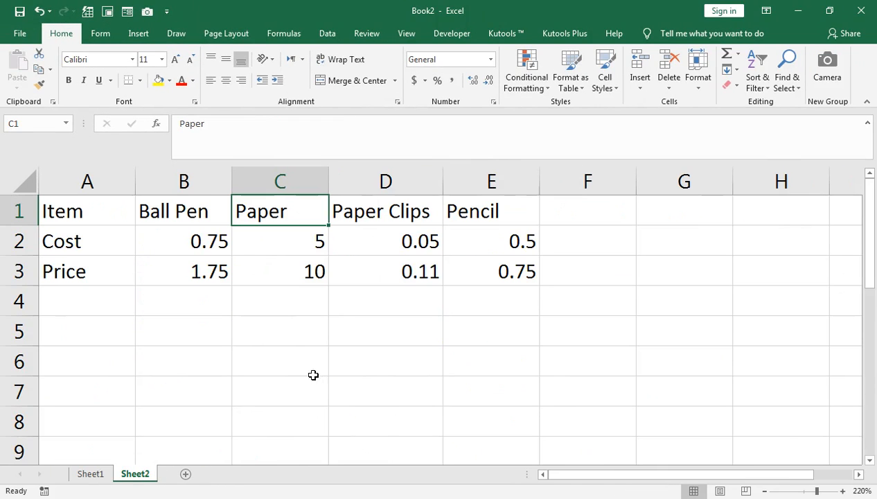
click(104, 474)
Calculate the first order's Total order Price in H2 as quantity times price with =E2*G2
click(609, 236)
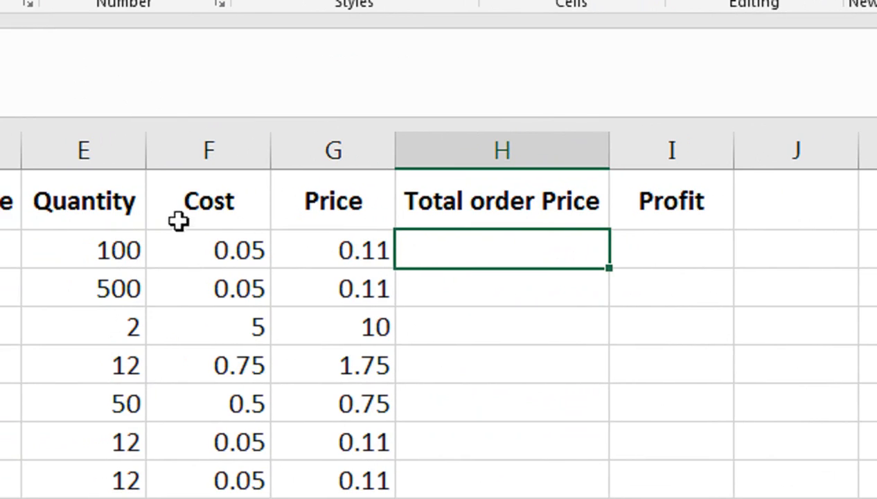
text(=)
click(266, 244)
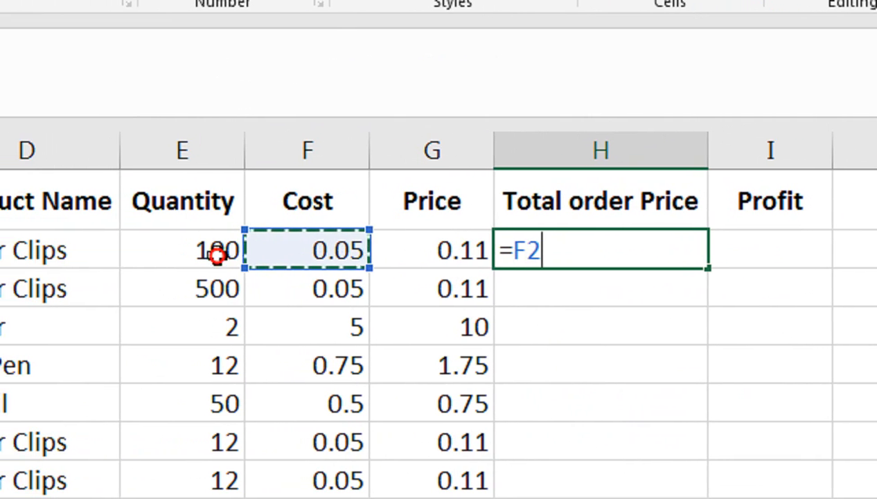
click(177, 251)
text(*)
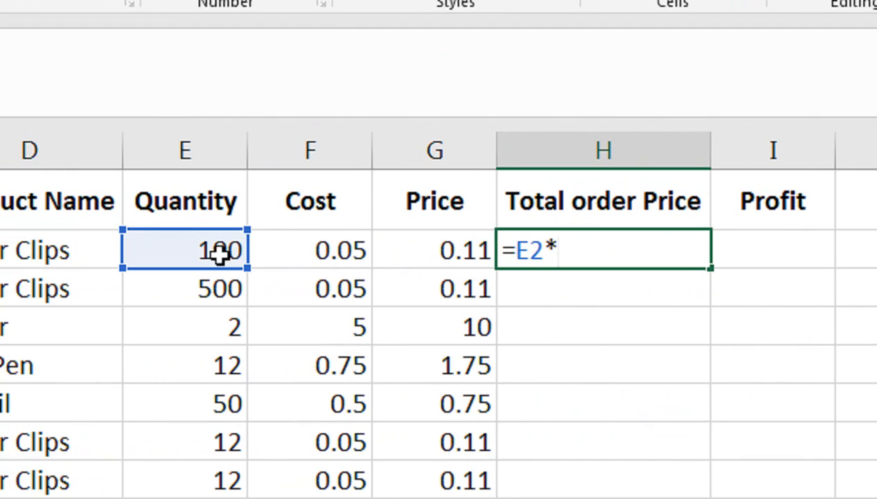
click(467, 253)
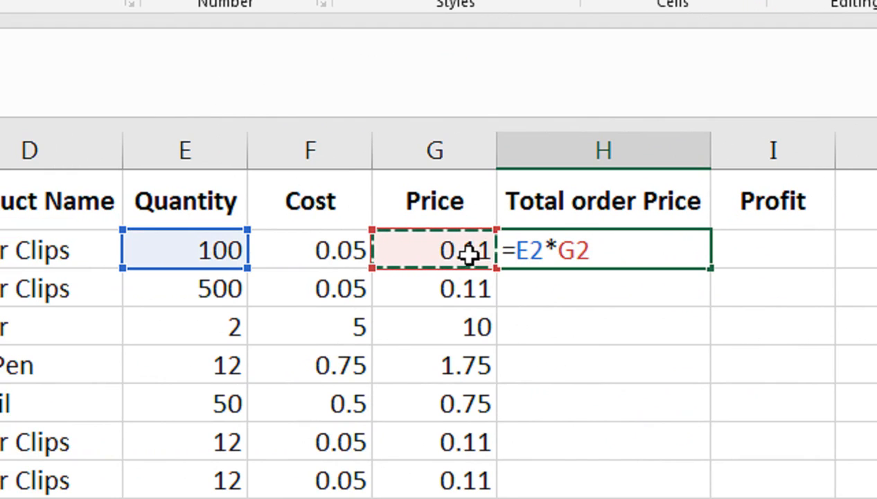
key(Return)
click(578, 241)
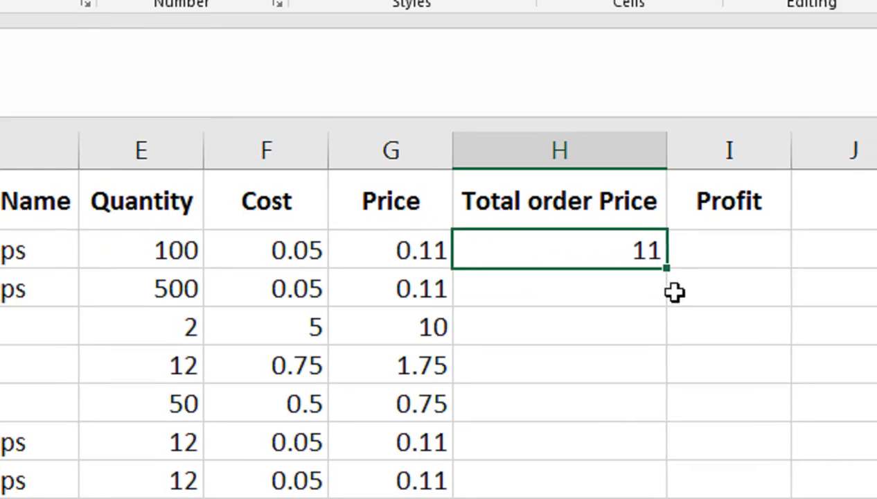
Fill the H2 formula down the Total order Price column and start the first order's Profit formula in I2 as =(G2*F2)
double_click(710, 267)
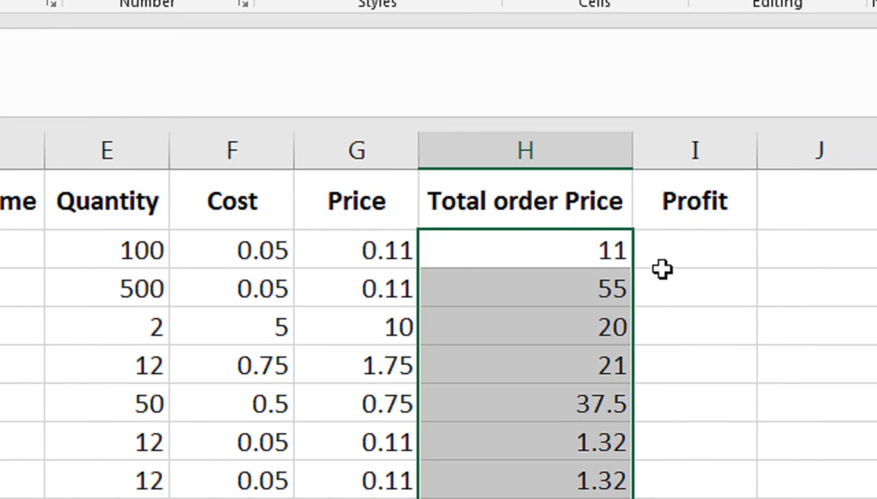
click(698, 239)
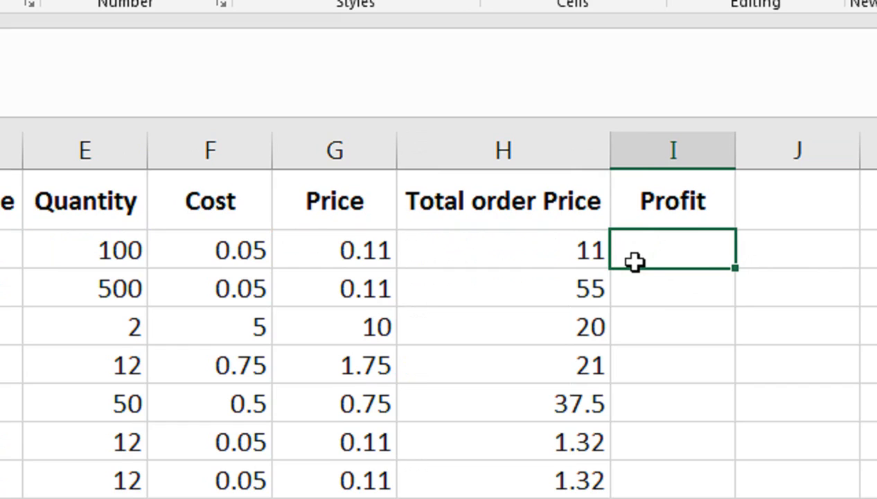
text(=()
key(Left)
key(Left)
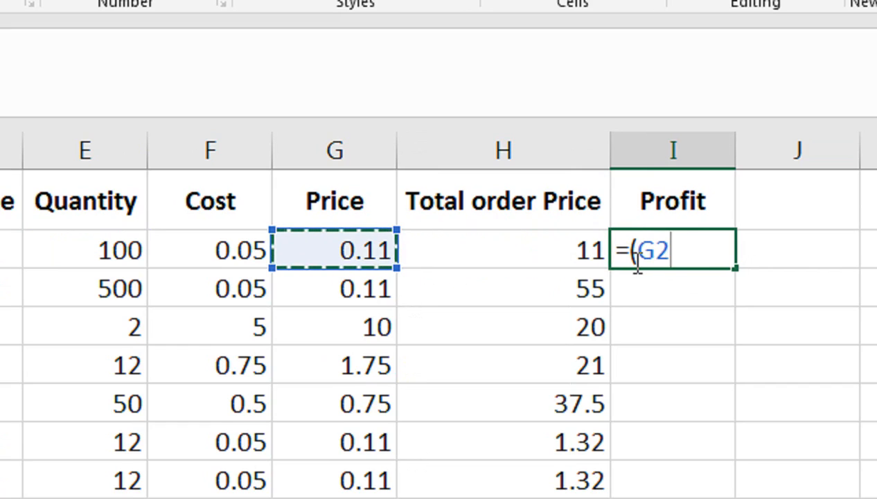
text(*)
key(Left)
key(Left)
key(Left)
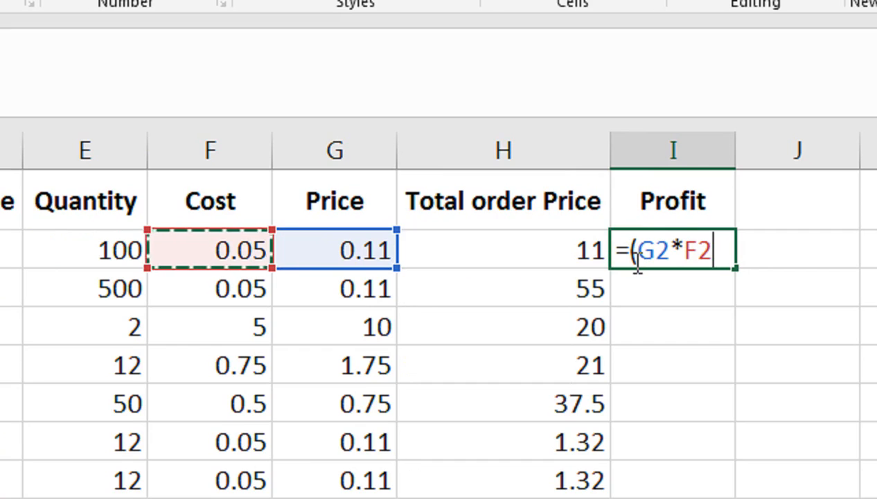
text())
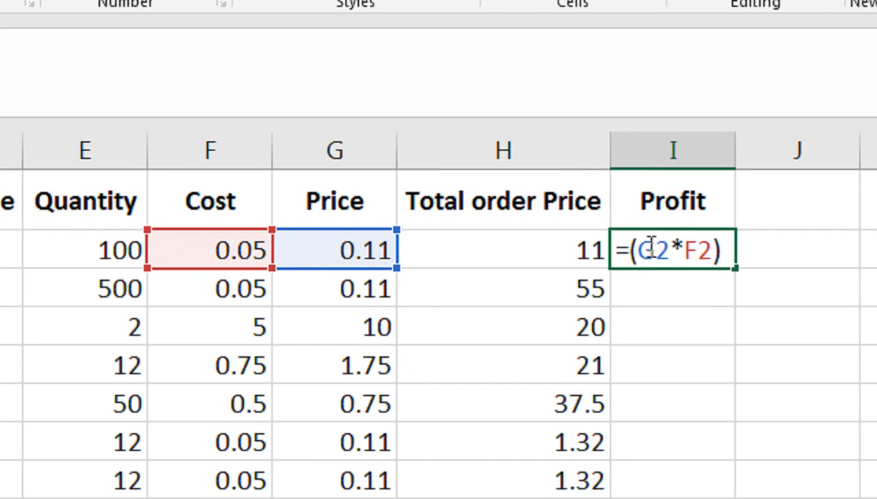
Change the I2 formula to subtract cost from price and multiply by quantity, =(G2-F2)*E2, and enter it
click(659, 250)
key(BackSpace)
text(-)
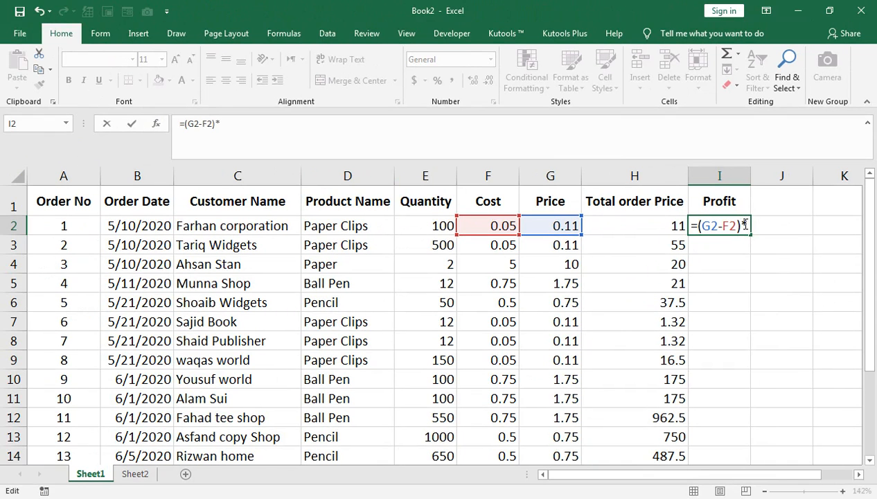
text(*)
click(437, 230)
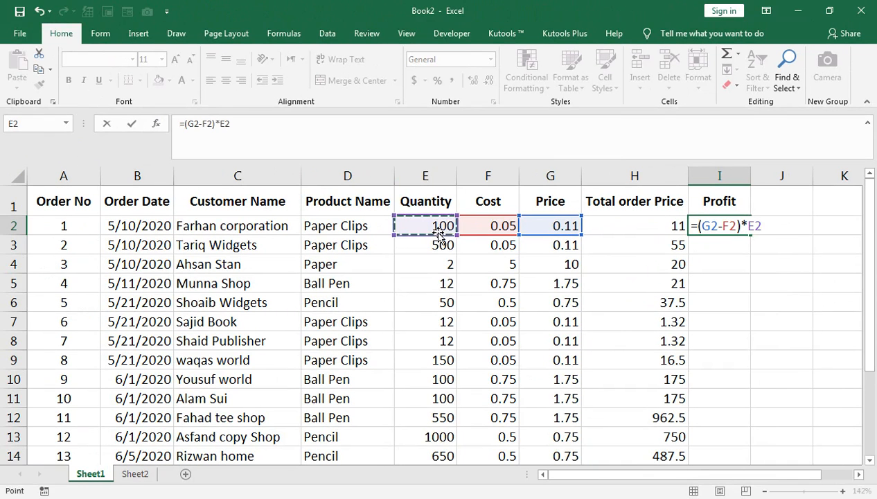
key(Return)
Fill the I2 formula down the Profit column and show the Quick Analysis options for the filled range
click(716, 226)
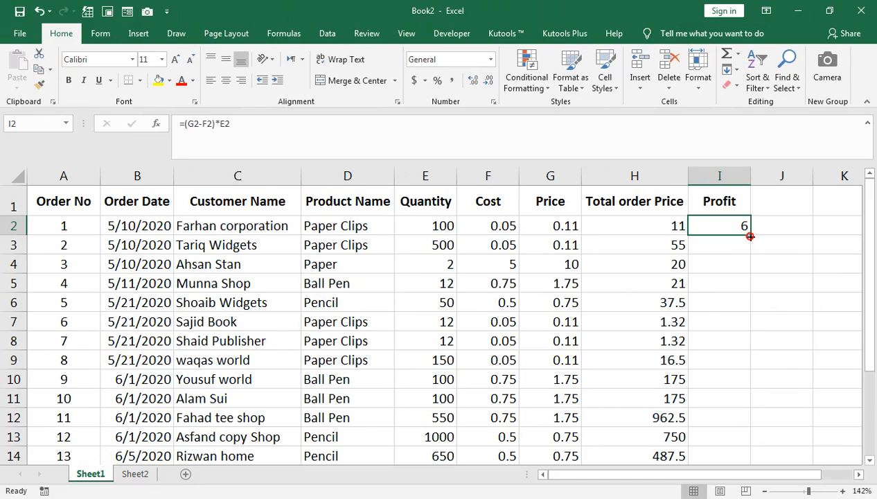
double_click(750, 237)
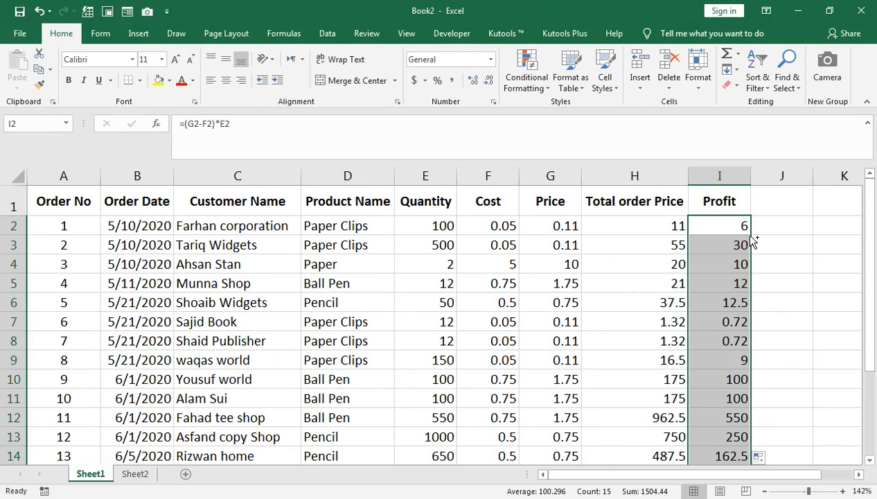
key(ctrl+q)
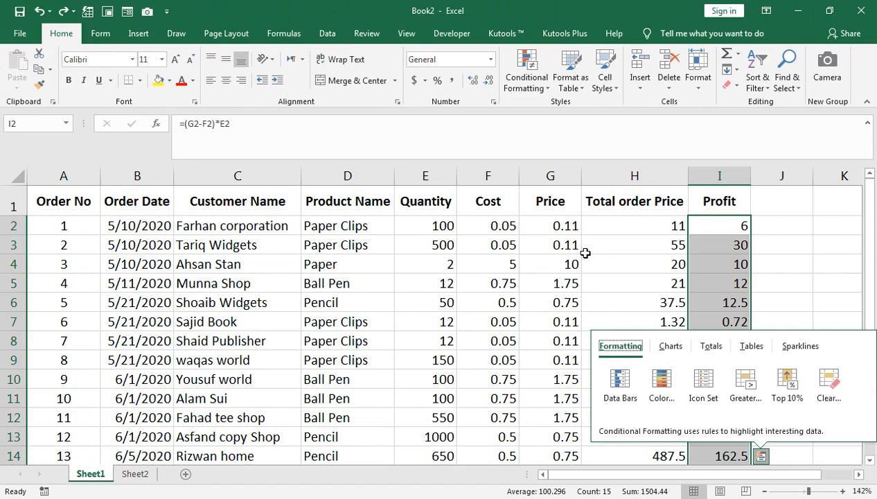
Set the Paper Clips price on Sheet2 to 0.13 and return to Sheet1 to check the order calculations
click(137, 473)
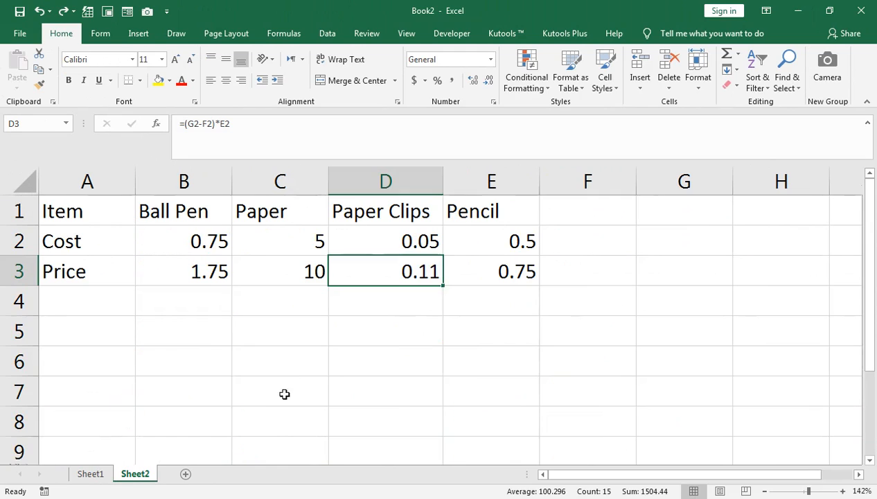
double_click(419, 272)
key(BackSpace)
text(3)
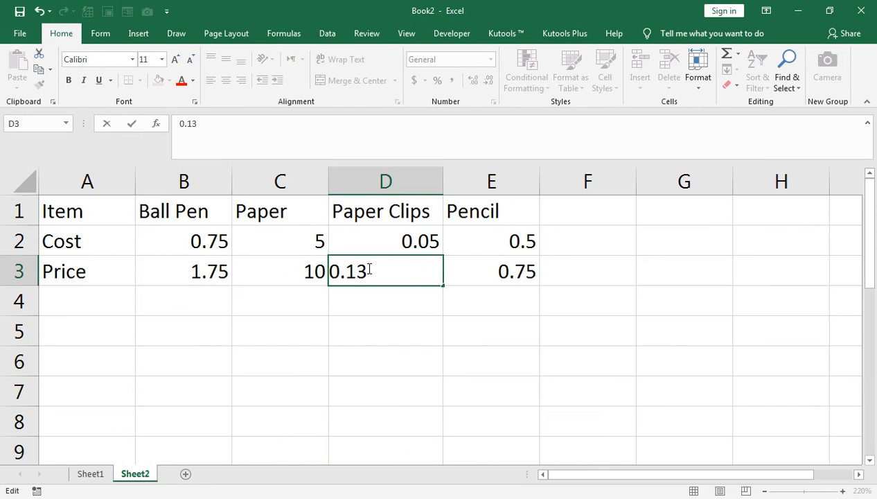
key(Return)
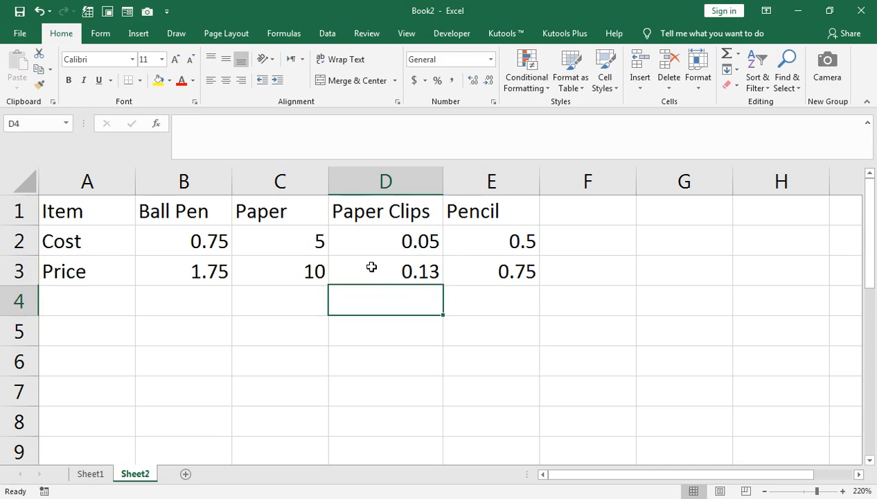
click(91, 473)
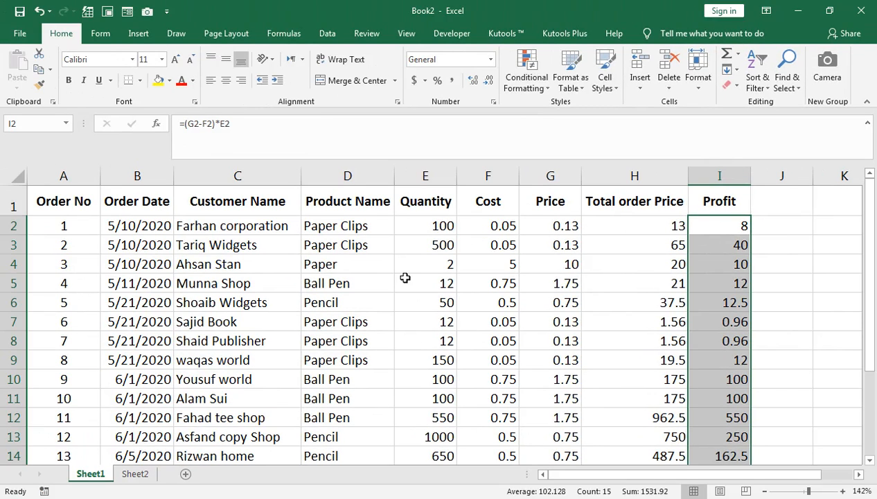
Clear the Profit column selection and switch to the Chrome window with the YouTube channel page
click(235, 336)
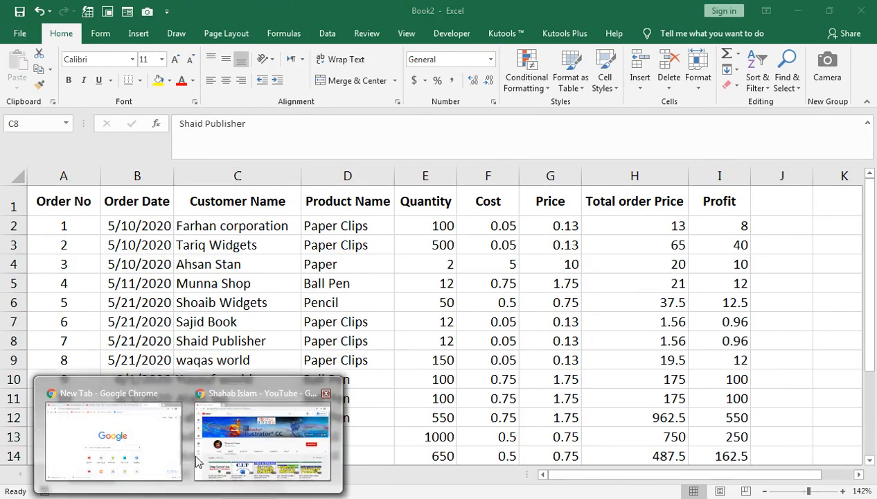
click(199, 462)
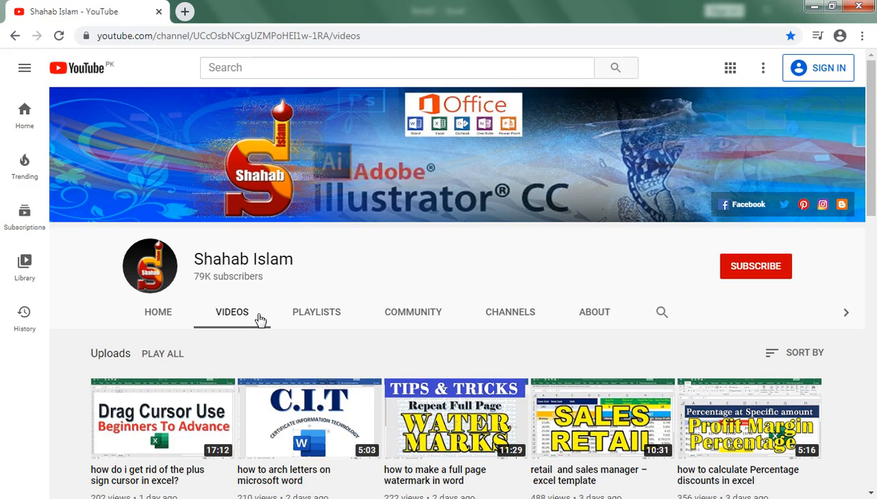